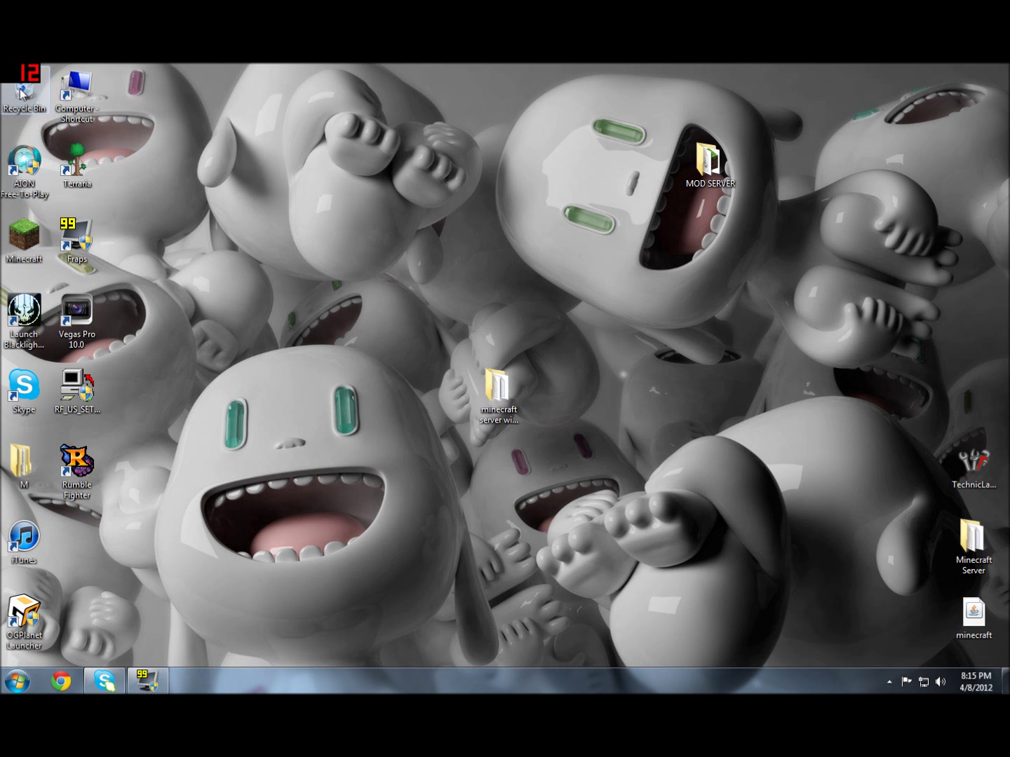
Open the desktop M folder holding the nine downloaded mod and server-tool ZIP archives.
left_click_drag(530, 78, 369, 250)
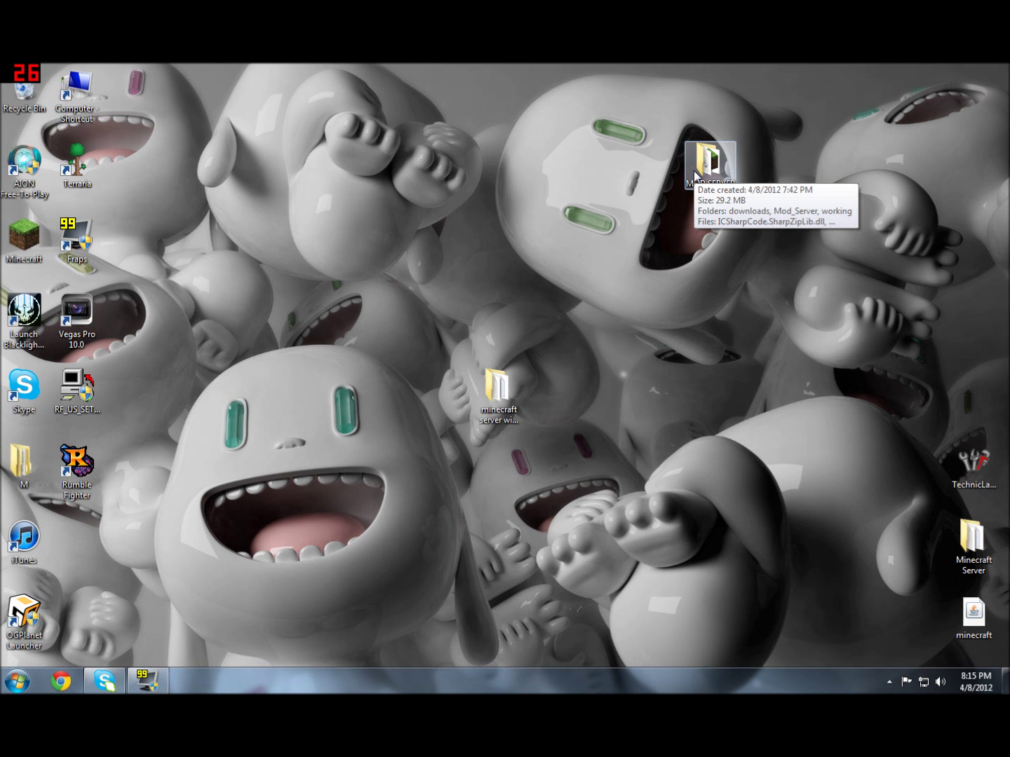
double_click(25, 464)
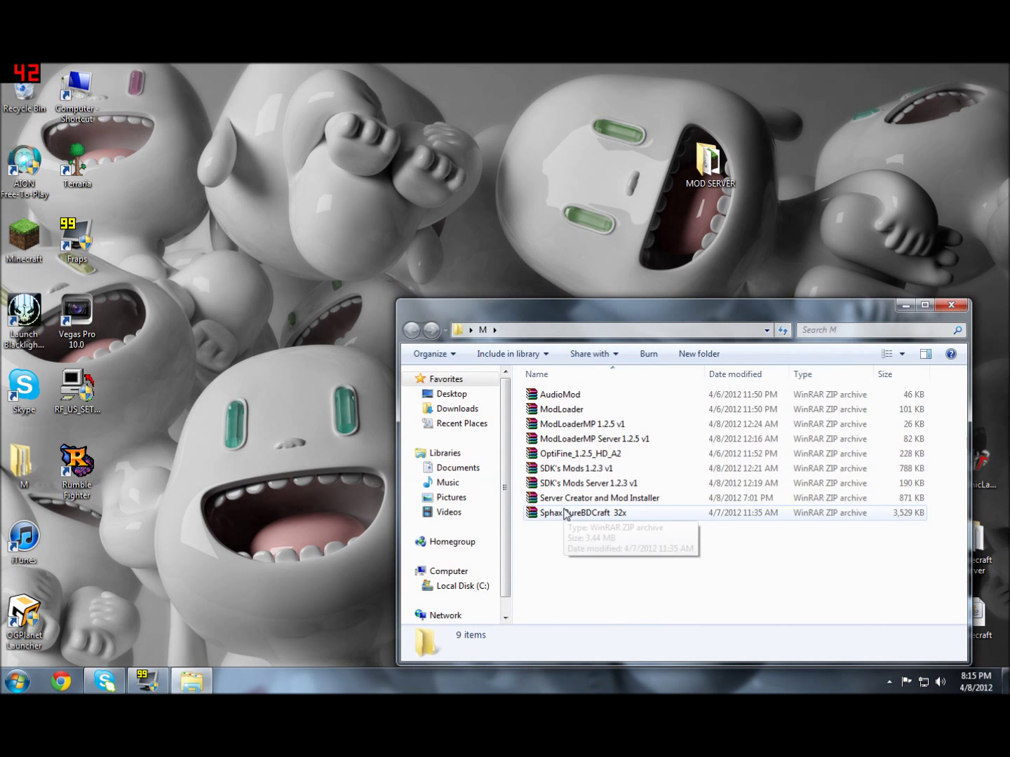
Open Server Creator and Mod Installer.zip in WinRAR and close the M folder.
double_click(560, 498)
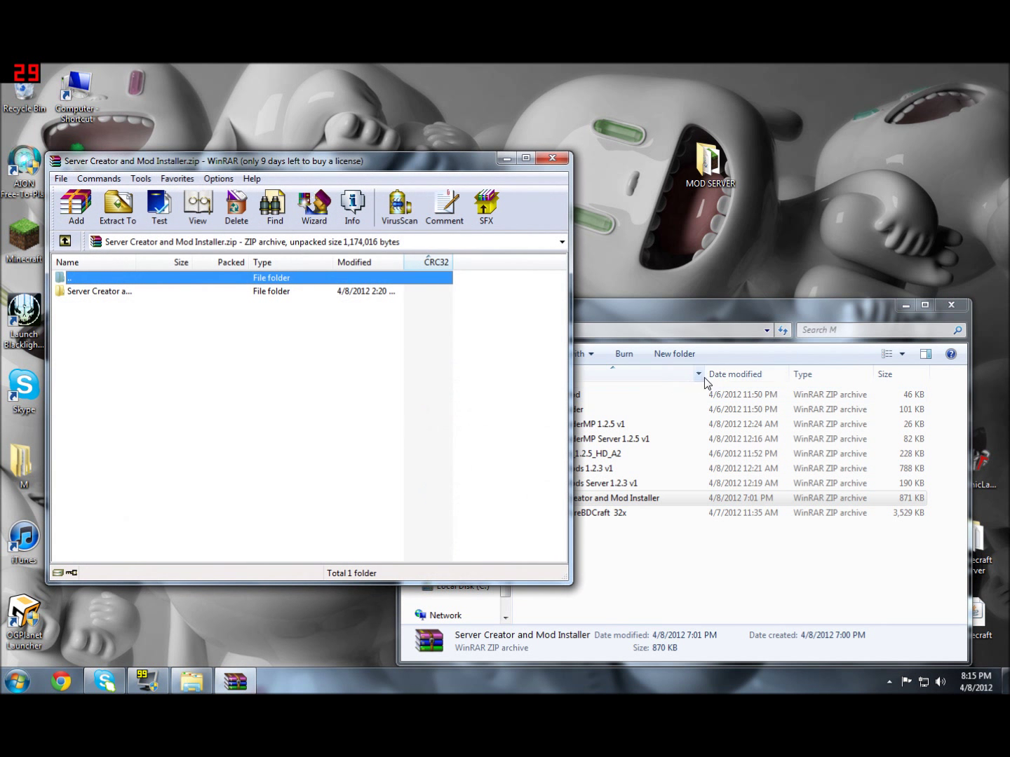
left_click(951, 305)
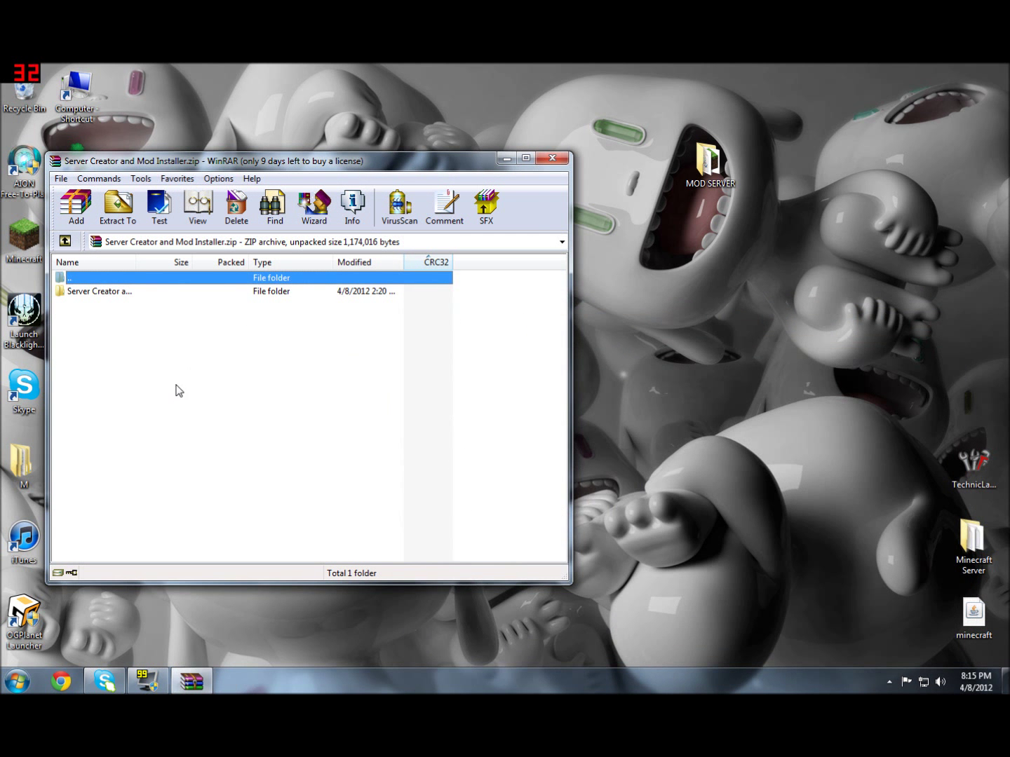
left_click_drag(510, 160, 453, 128)
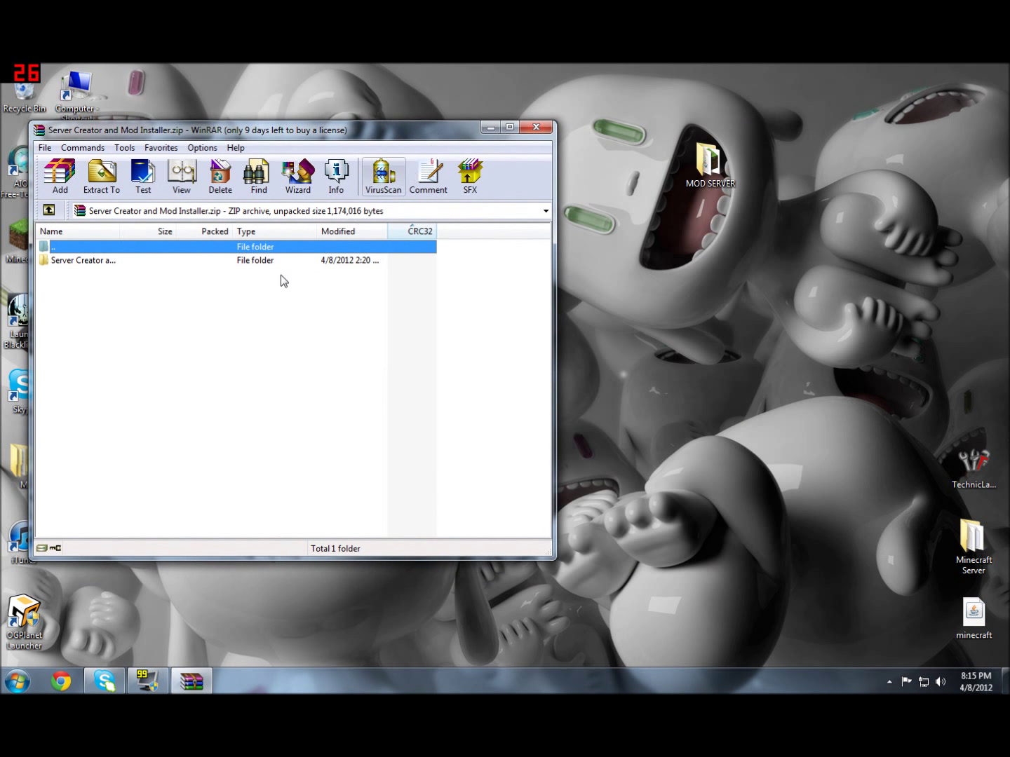
Browse into the archive's Server Creator and Mod Installer folder, then close WinRAR.
double_click(86, 264)
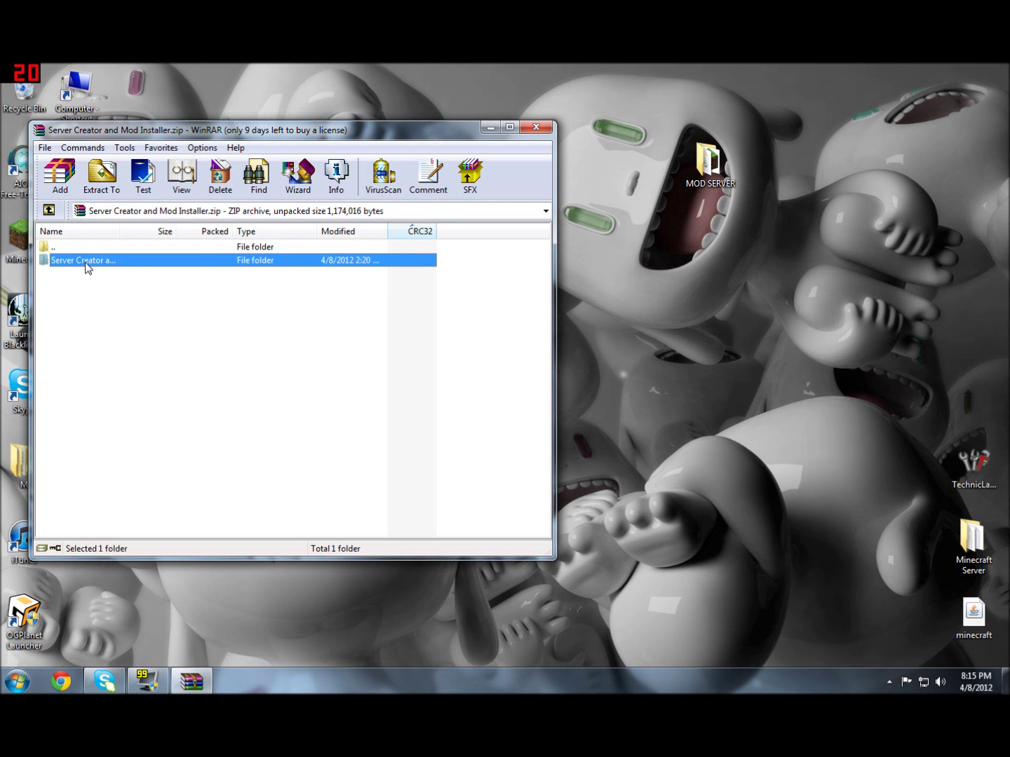
left_click(49, 207)
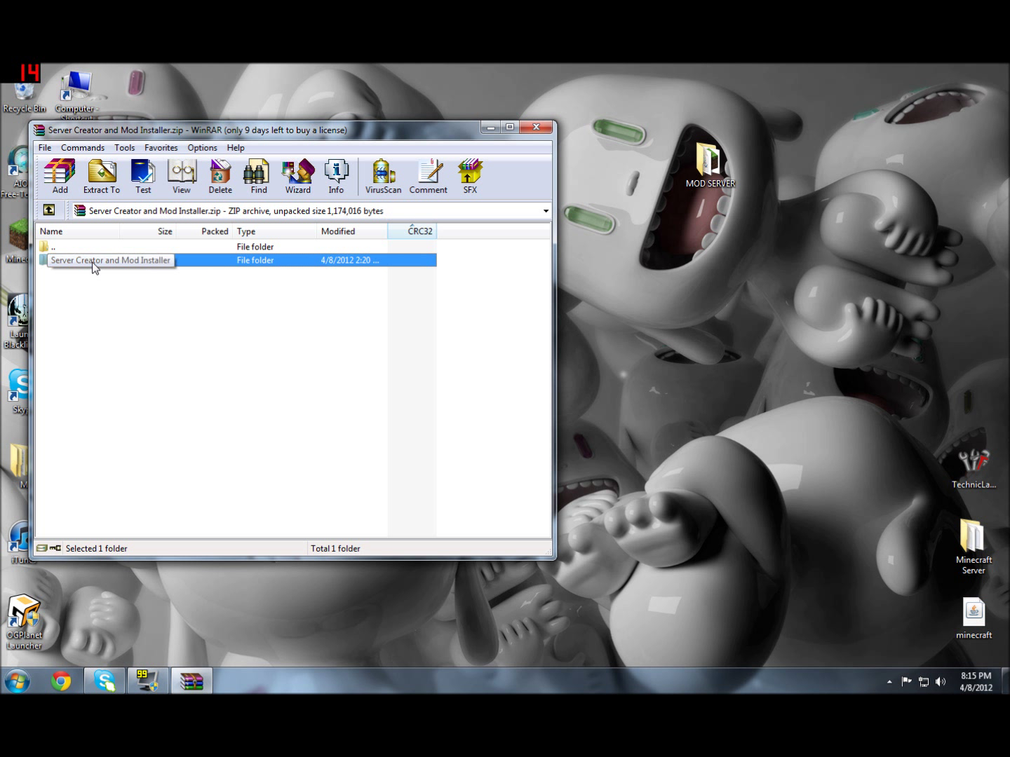
double_click(95, 263)
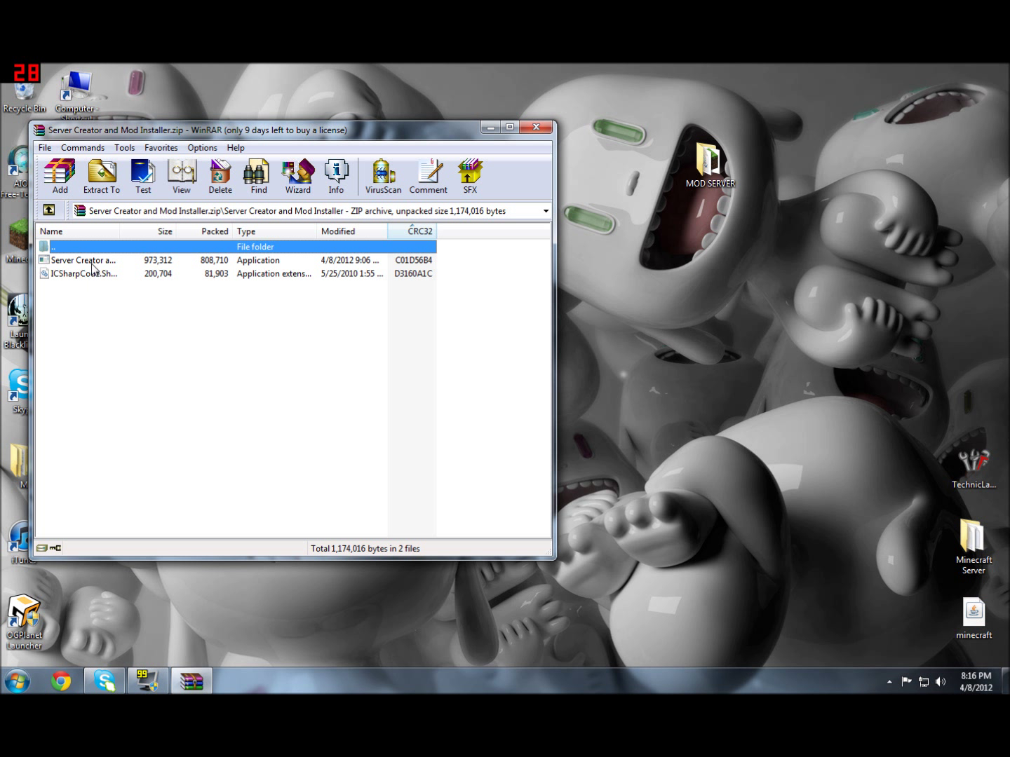
left_click(536, 127)
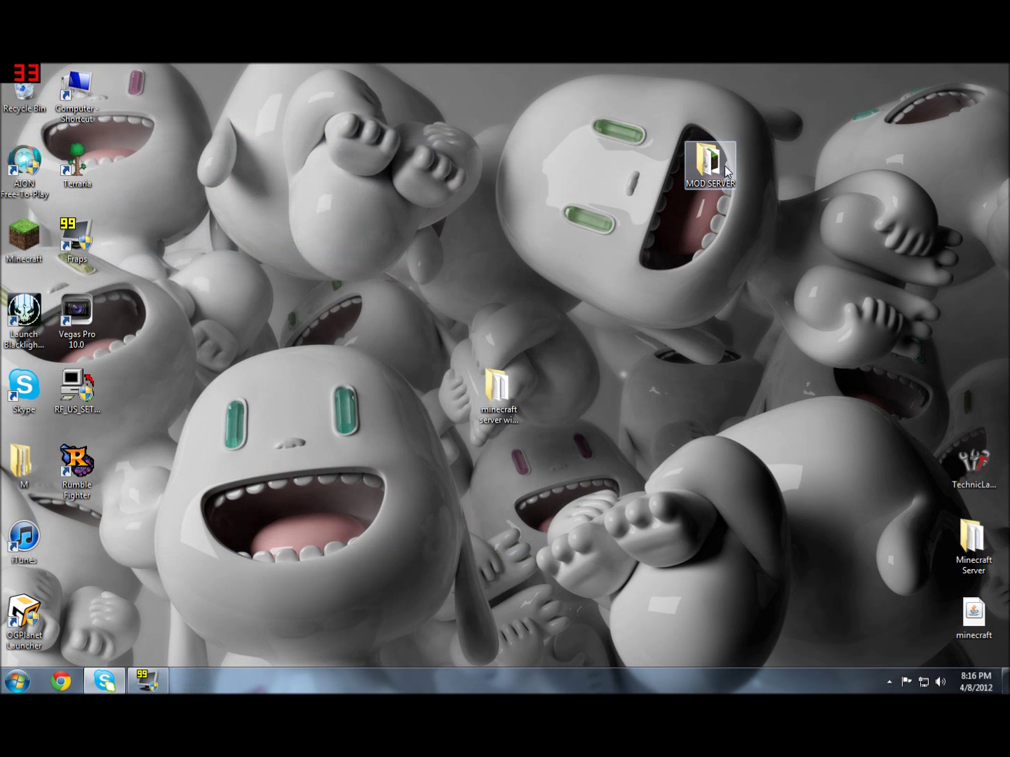
Launch Server Creator and Mod Installer (v1.0) from the MOD SERVER folder, then close that folder.
double_click(726, 172)
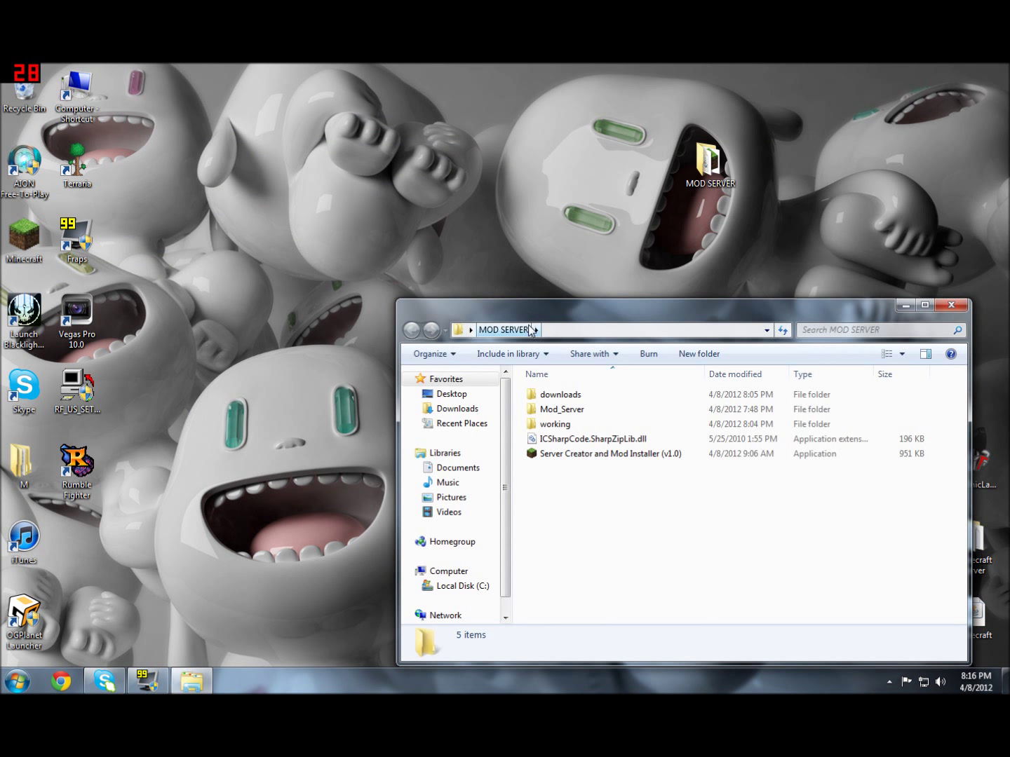
left_click_drag(537, 302, 395, 170)
double_click(434, 317)
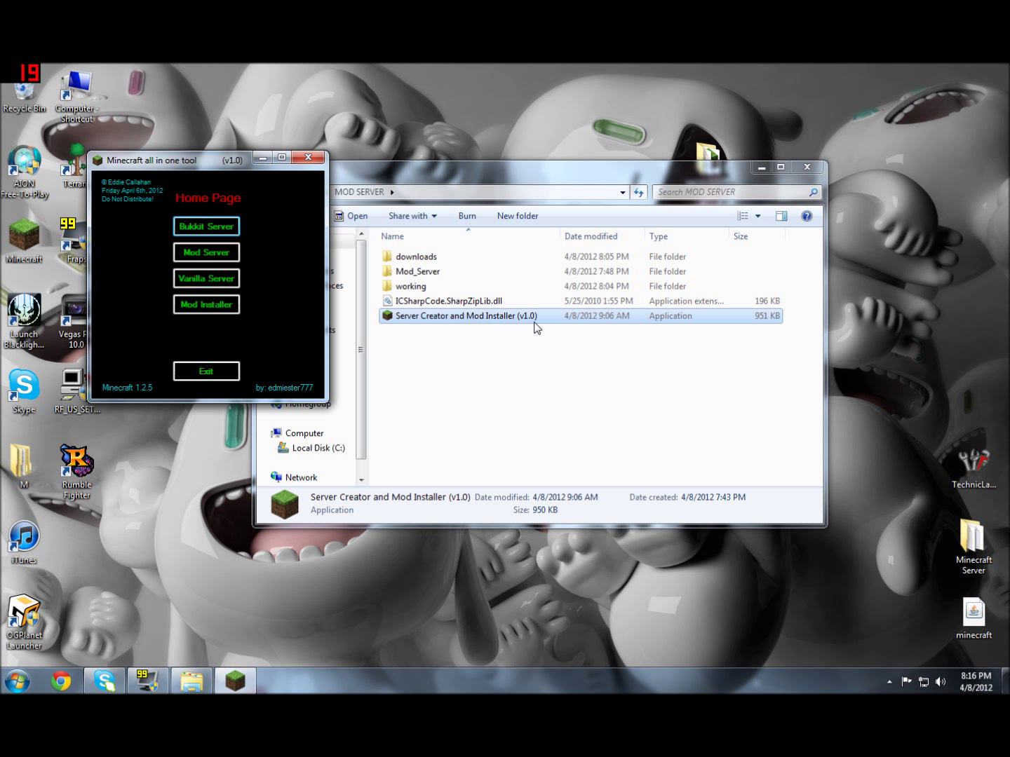
left_click(800, 172)
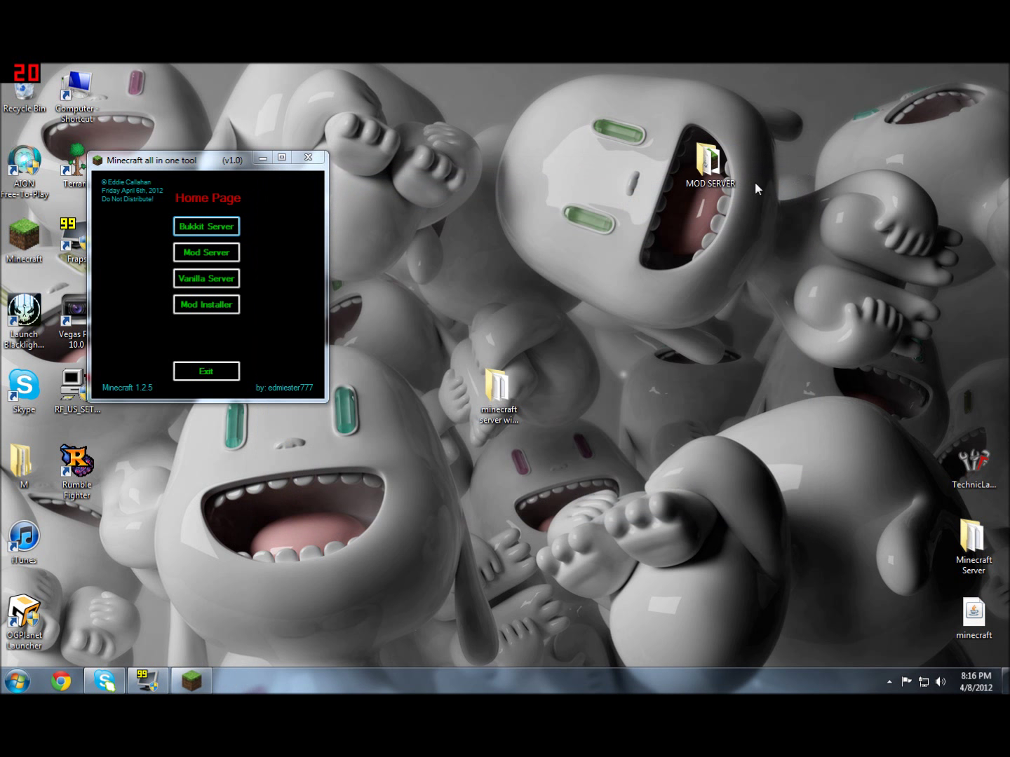
Switch to the Mod Installer page and clean the .minecraft/mods folder, confirming the message.
left_click(208, 309)
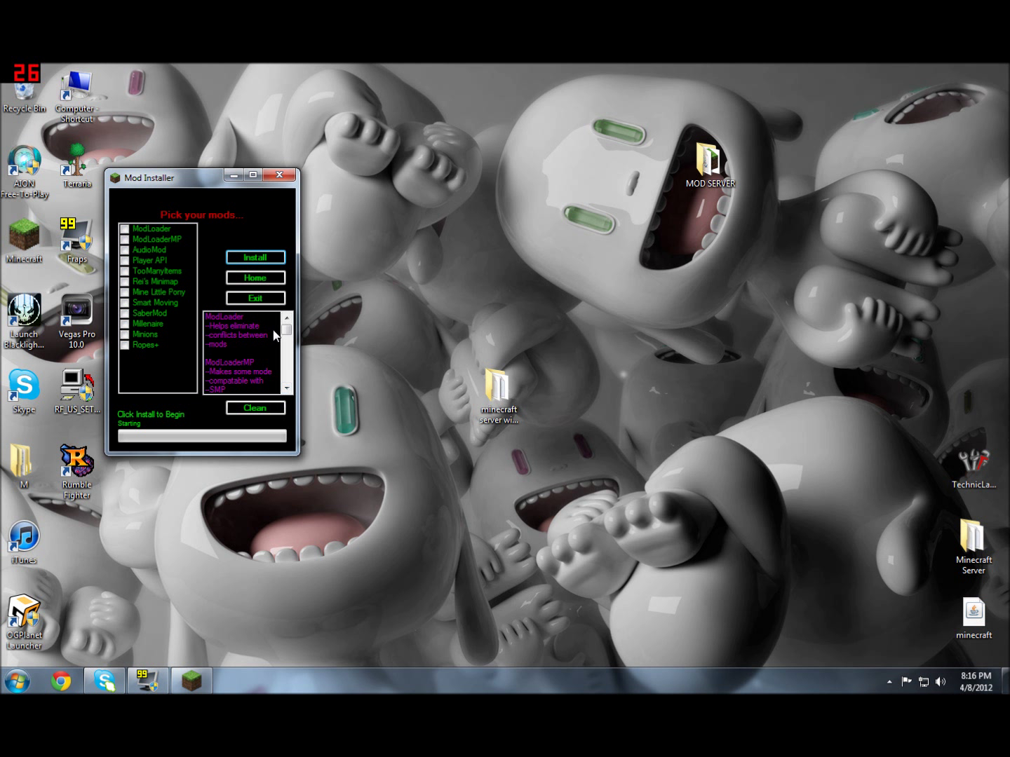
left_click(258, 408)
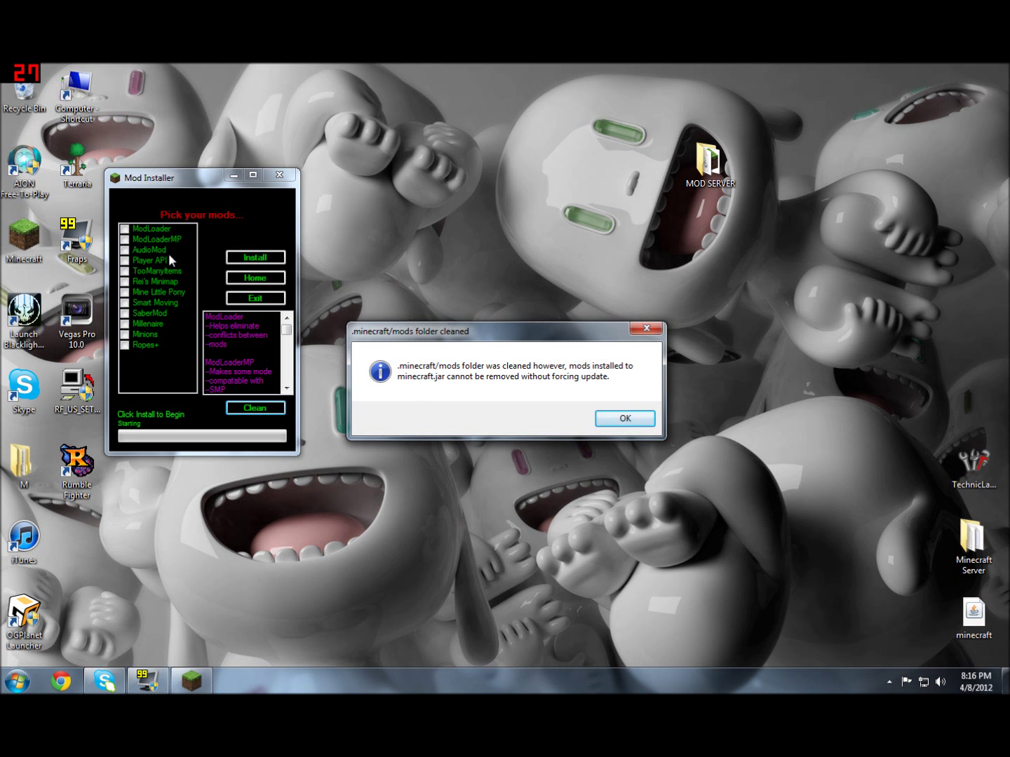
left_click(625, 420)
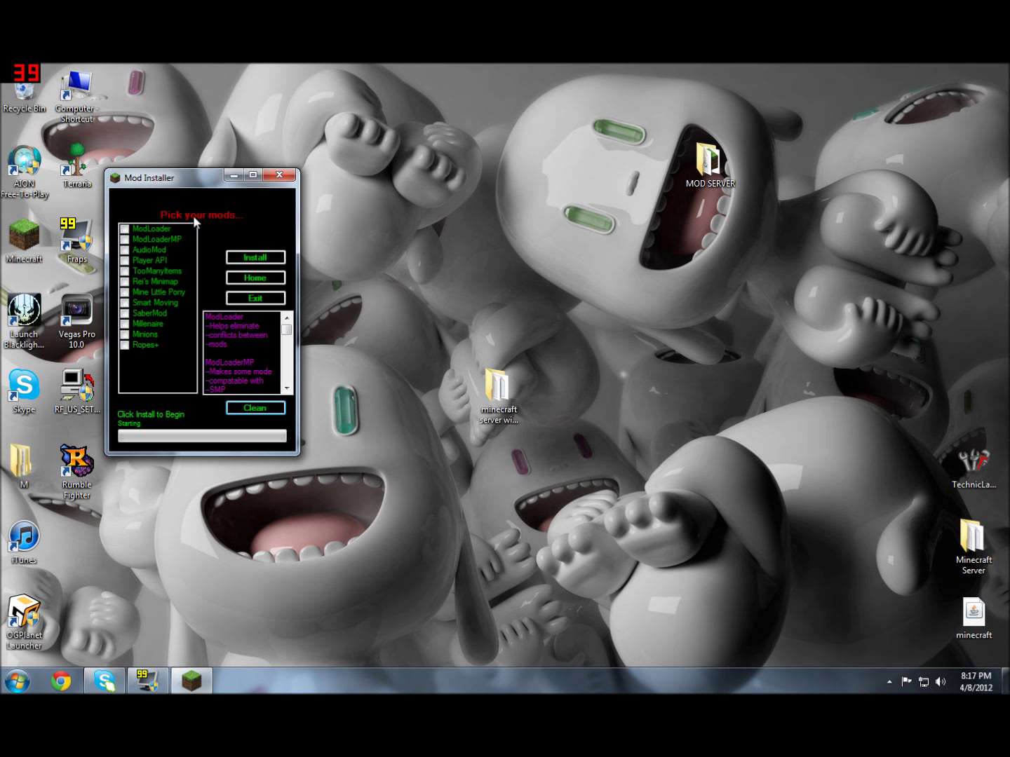
Tick all twelve mods, ModLoader through Ropes+, install them, and acknowledge the Success message.
left_click(125, 228)
left_click(125, 239)
left_click(124, 248)
left_click(125, 261)
left_click(124, 271)
left_click(125, 280)
left_click(124, 292)
left_click(125, 302)
left_click(125, 313)
left_click(125, 323)
left_click(125, 333)
left_click(124, 344)
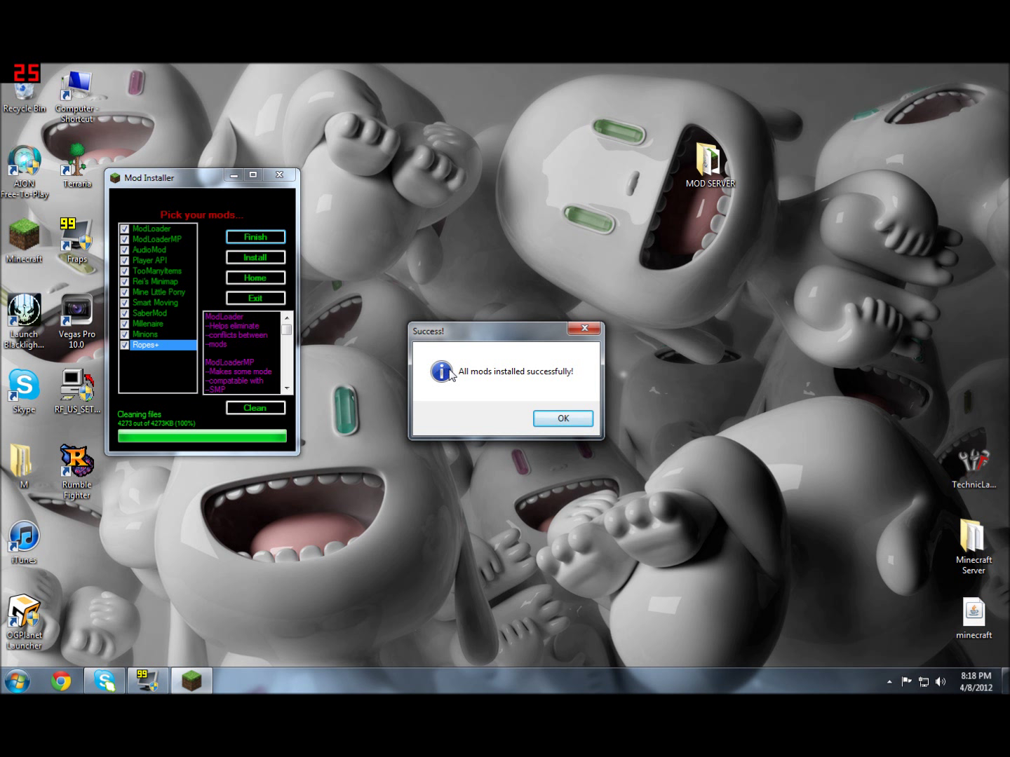
left_click(561, 419)
Go back to the Home Page and open the Mod Server mod picker.
left_click(256, 278)
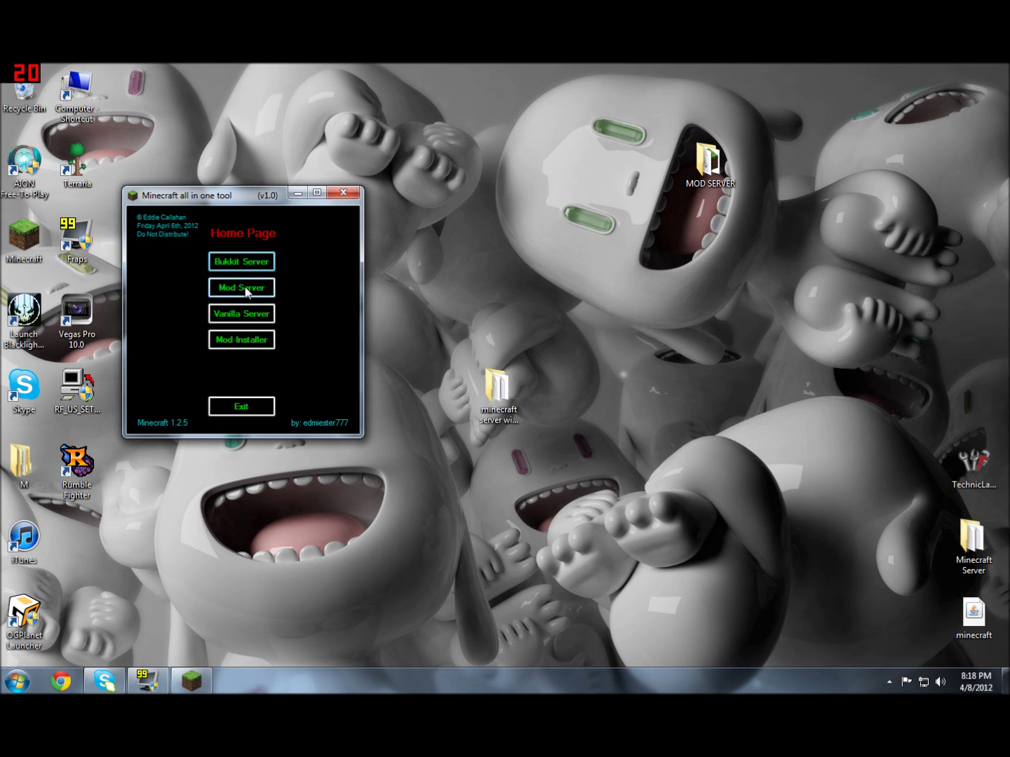
left_click(246, 291)
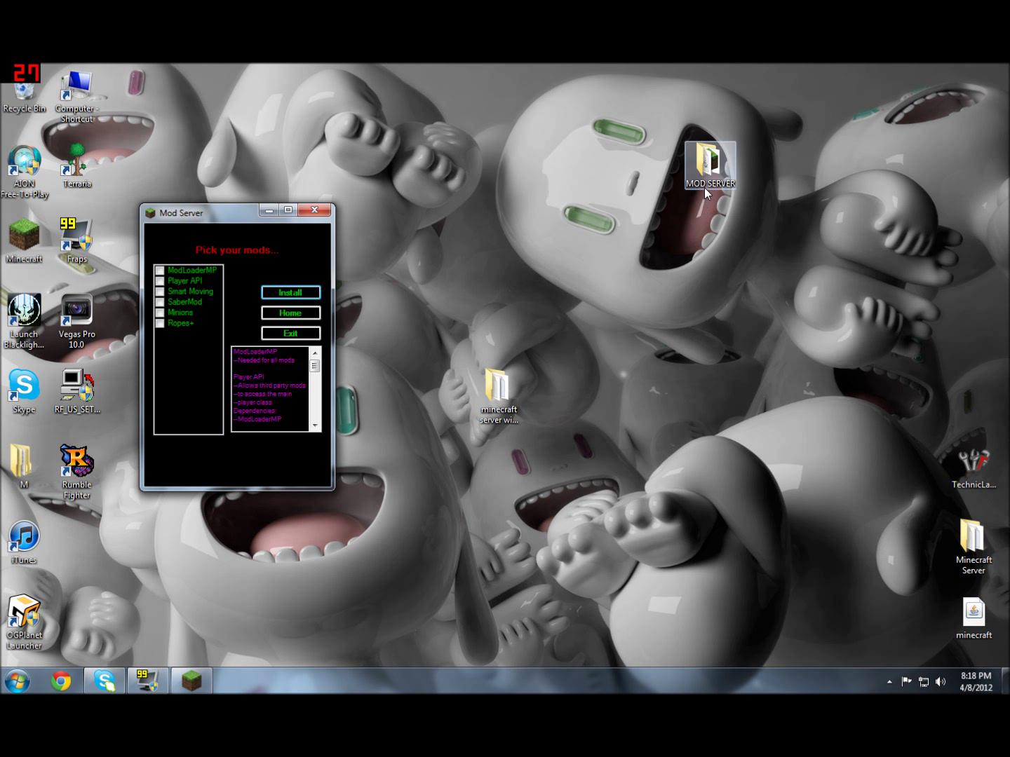
Open the MOD SERVER folder, close the Mod Server picker, and dismiss the compatibility warning.
double_click(705, 167)
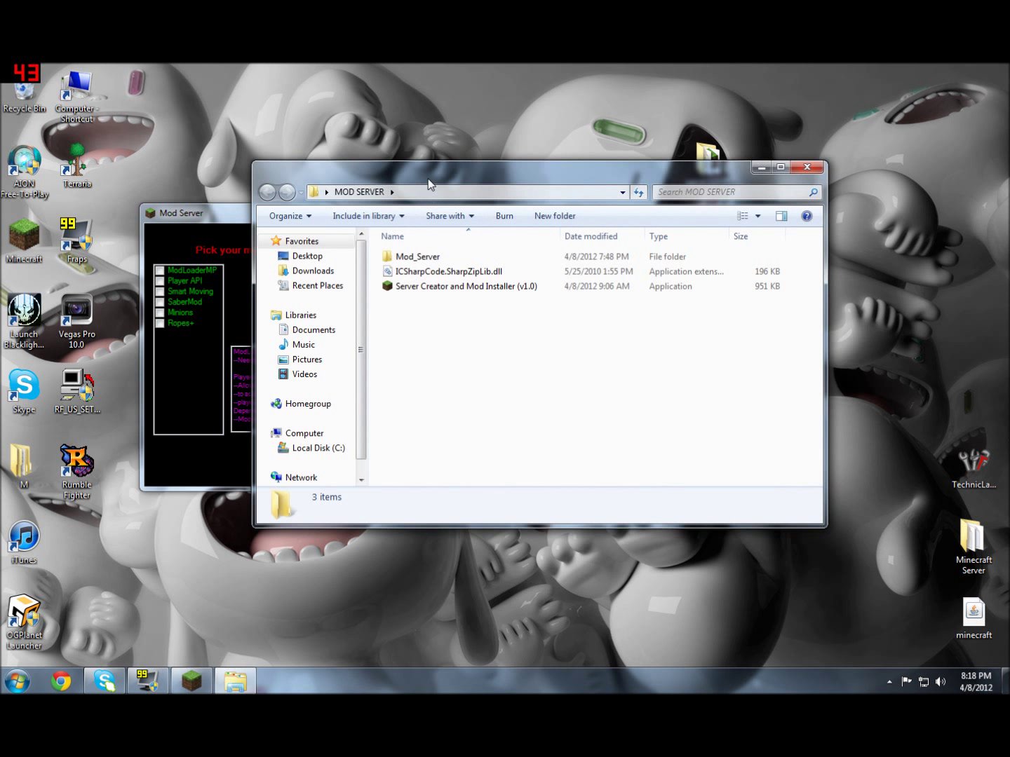
left_click_drag(429, 179, 597, 164)
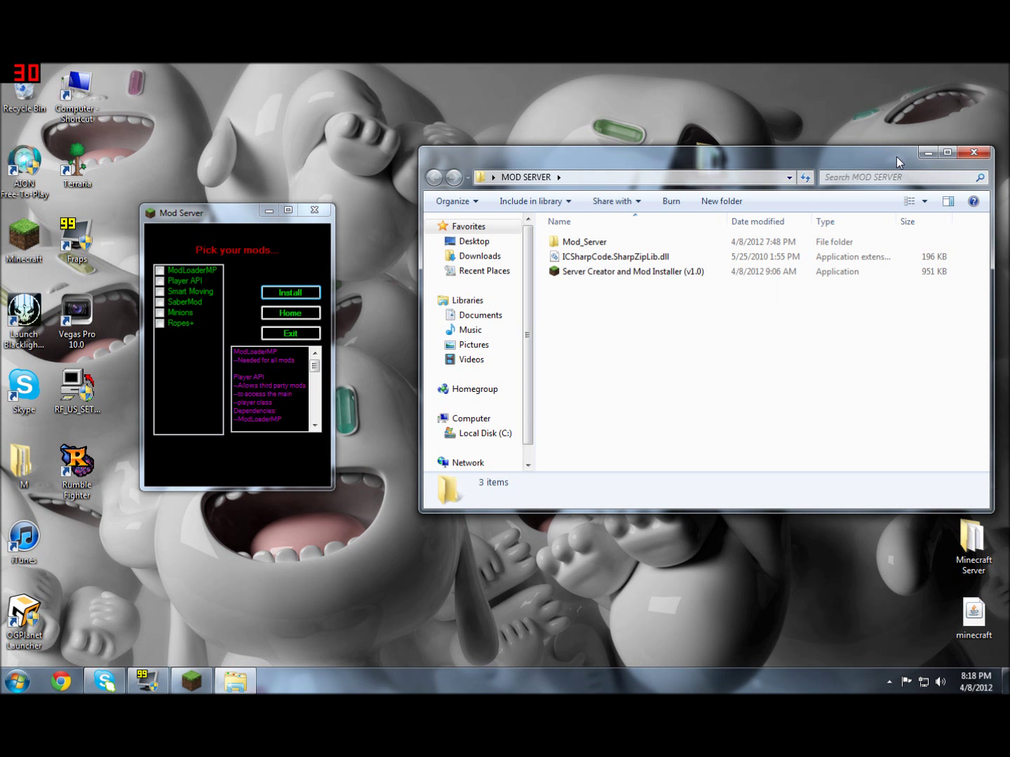
left_click_drag(896, 158, 786, 234)
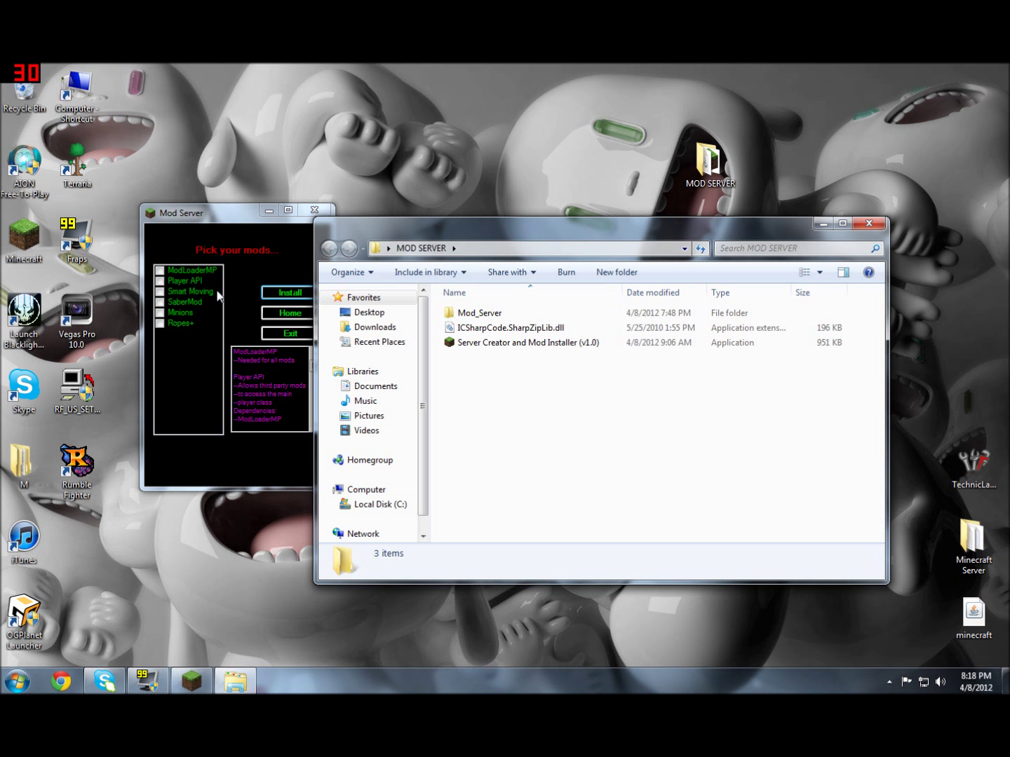
left_click(289, 335)
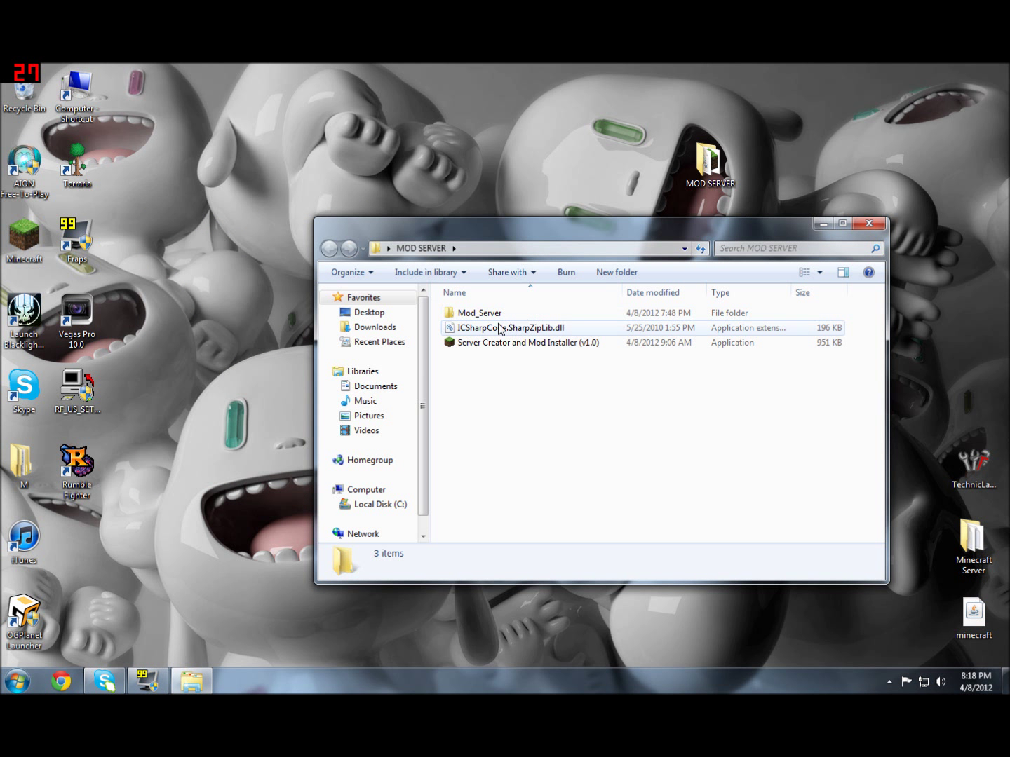
left_click(615, 421)
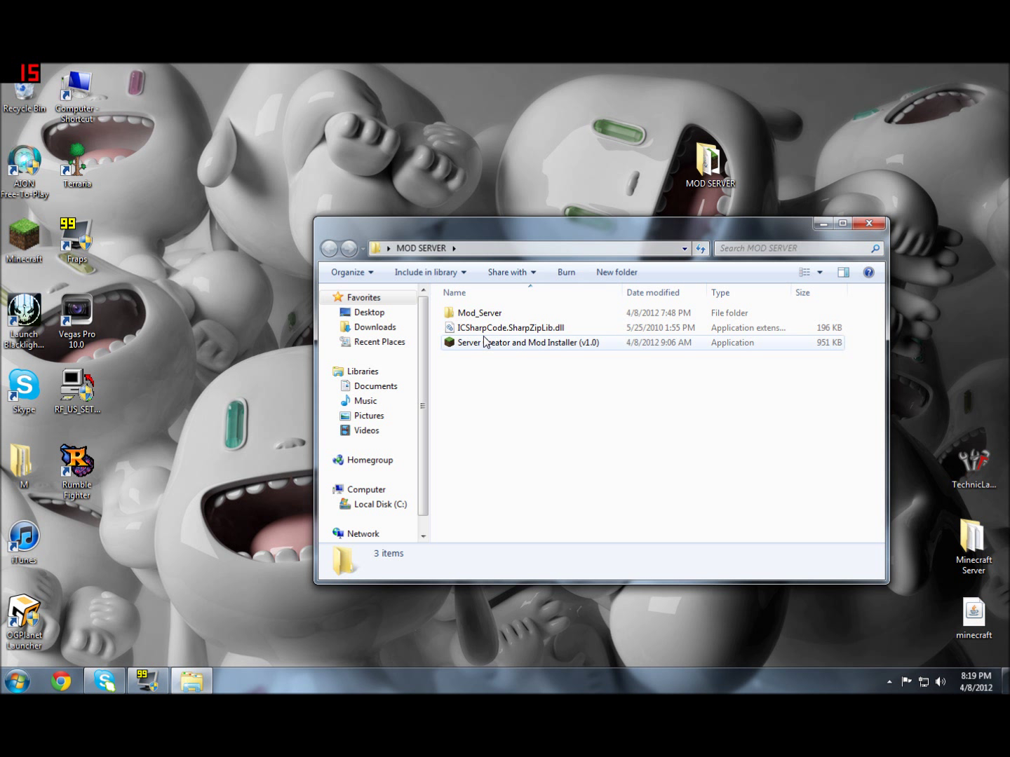
Open the Mod_Server folder to view its config, mods, world and Start files, then minimize it.
left_click(497, 317)
double_click(496, 317)
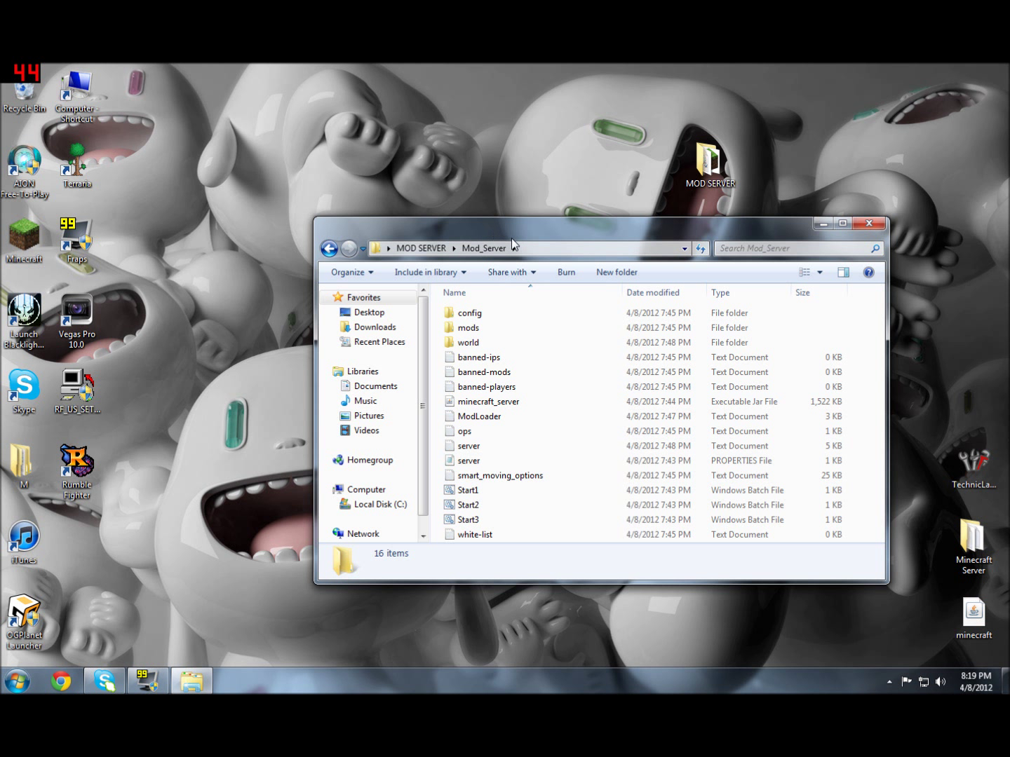
mouse_move(512, 458)
key("BackSpace")
double_click(517, 317)
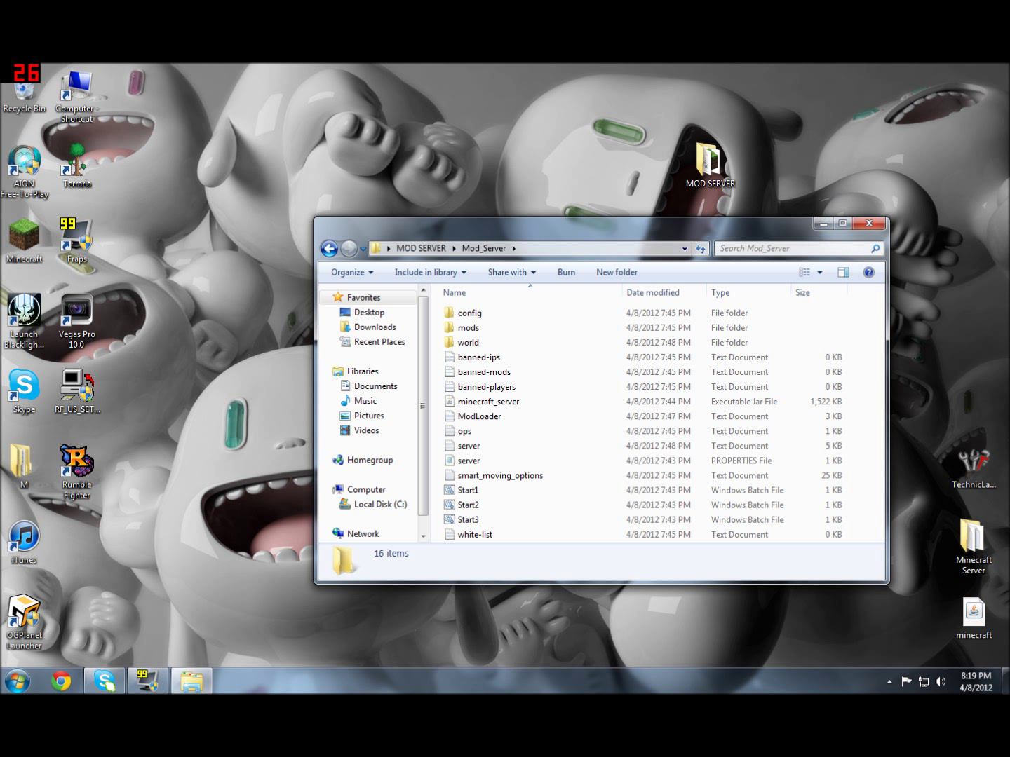
left_click(824, 224)
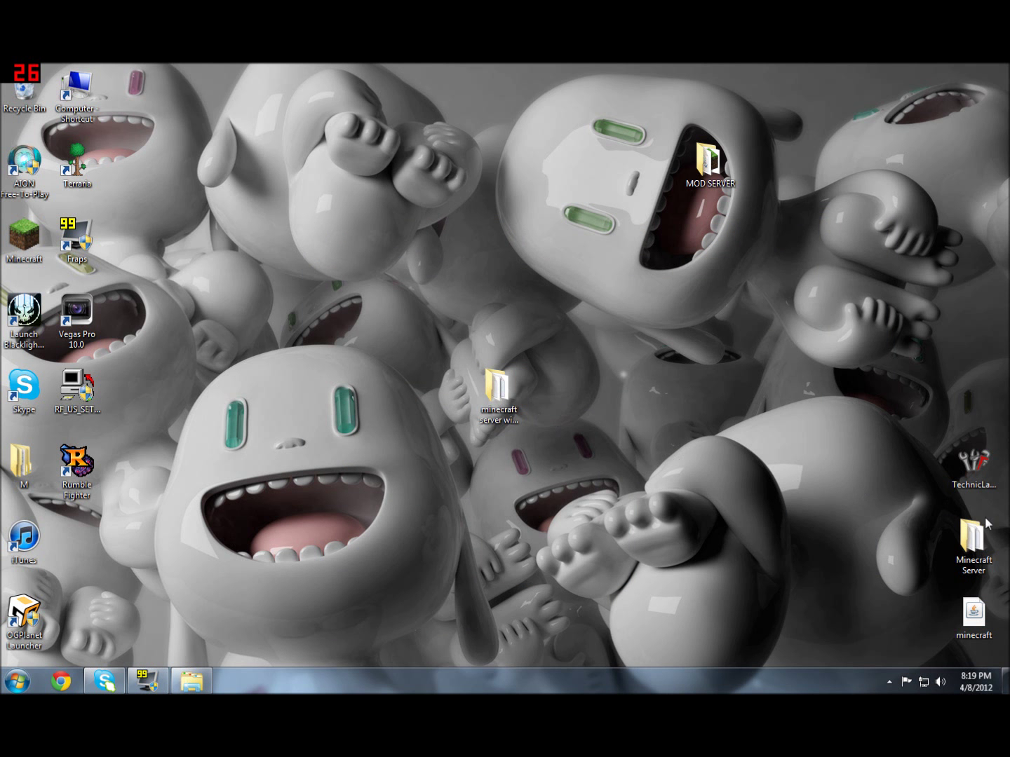
Run Minecraft_Server.exe from the desktop Minecraft Server folder and enter 'stost' in its console.
double_click(979, 534)
double_click(524, 376)
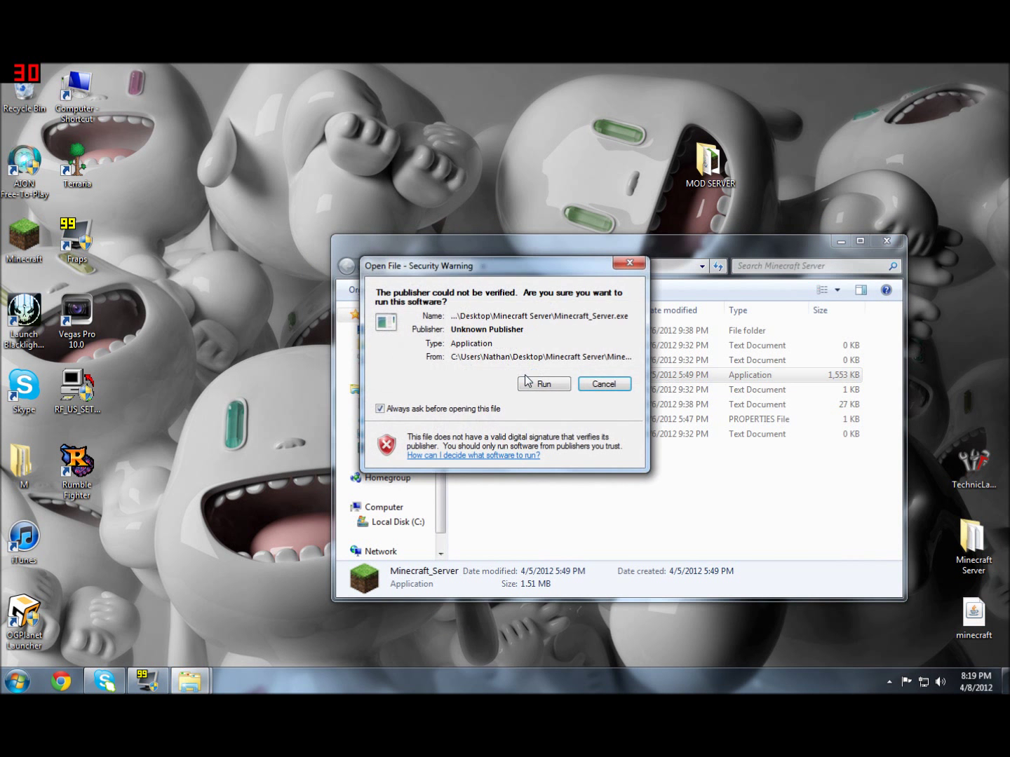
left_click(528, 382)
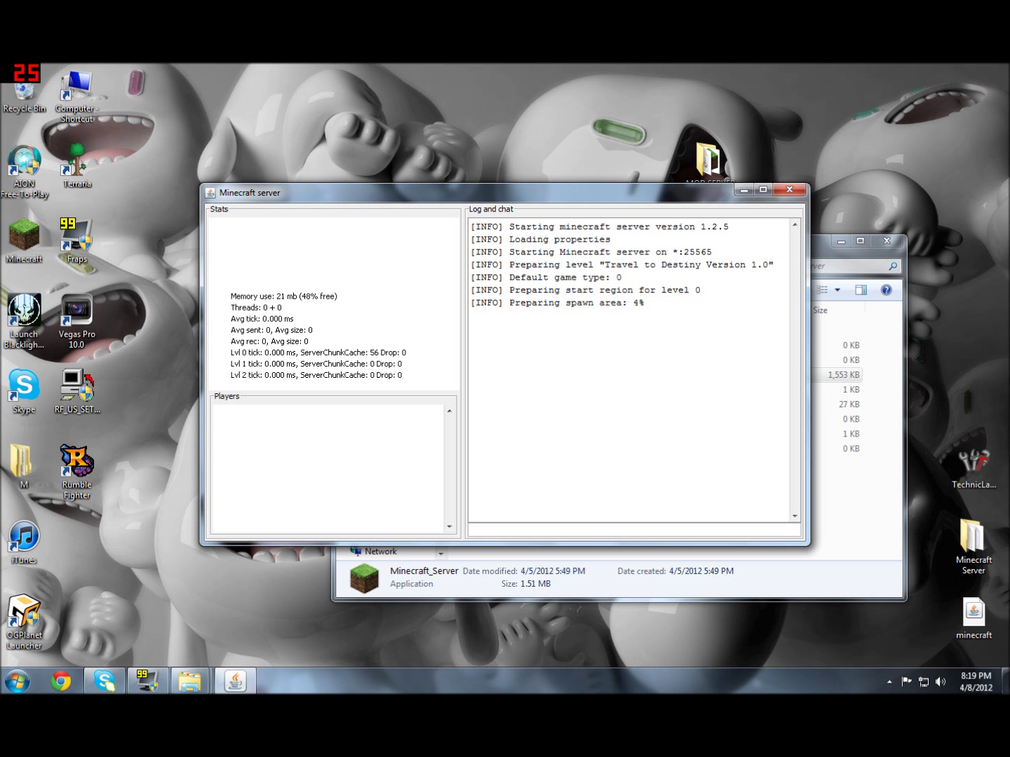
left_click(491, 522)
type("sto")
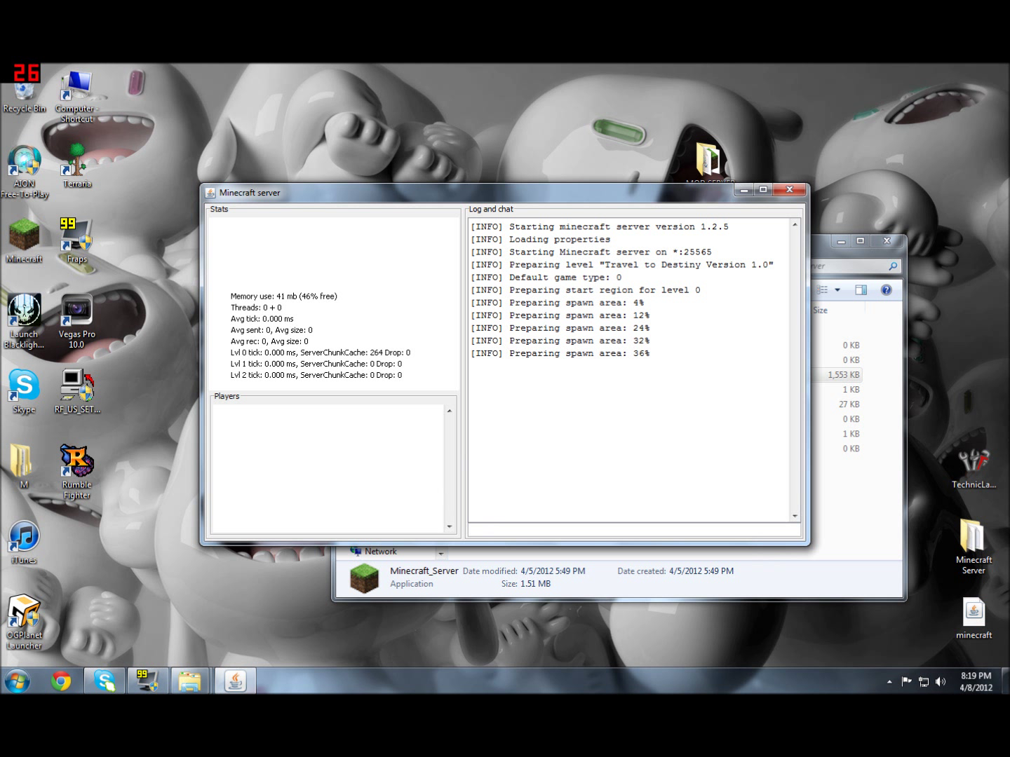
type("st")
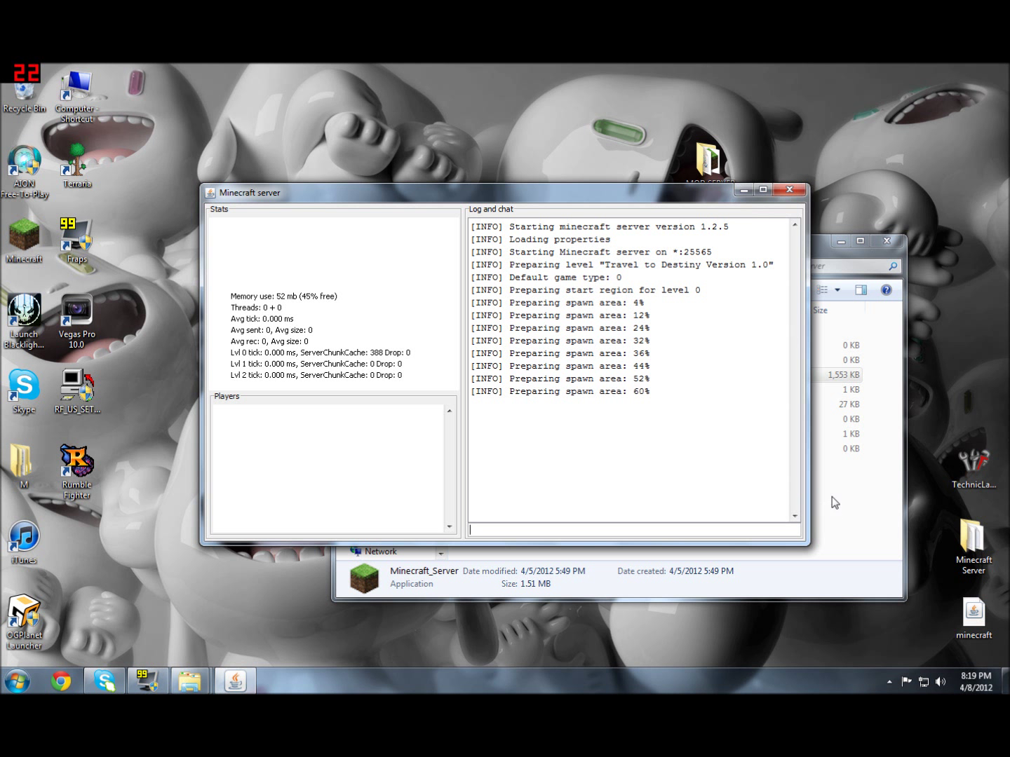
Close the leftover folder window and bring the Mod_Server folder back up.
left_click(888, 240)
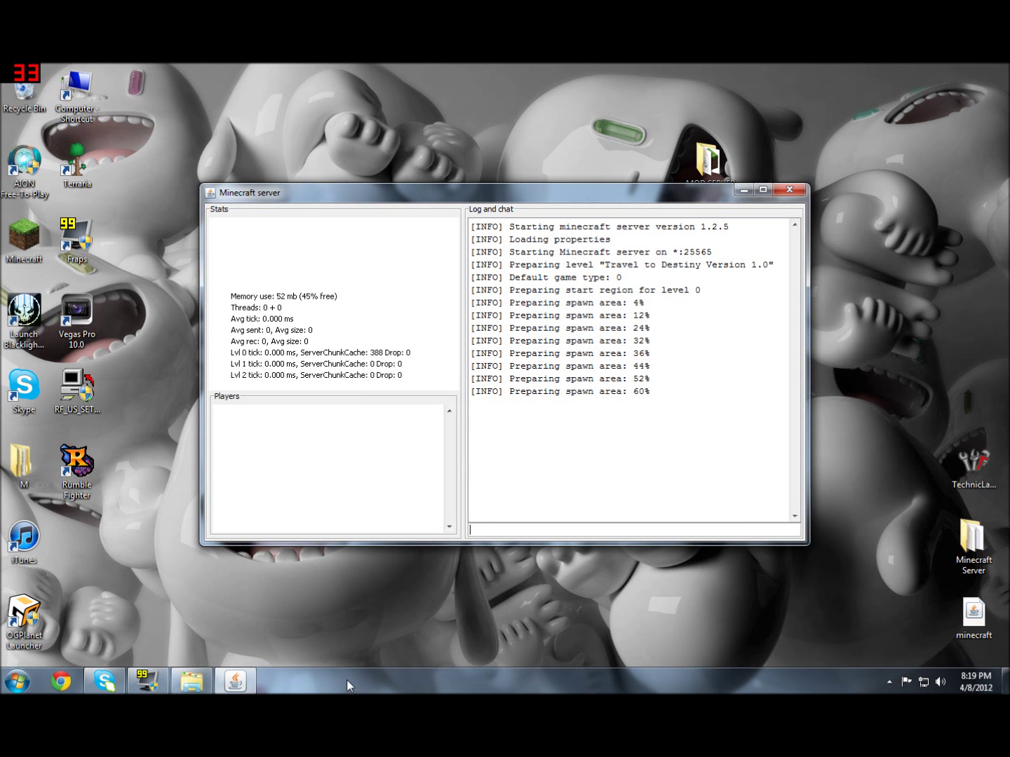
left_click(192, 681)
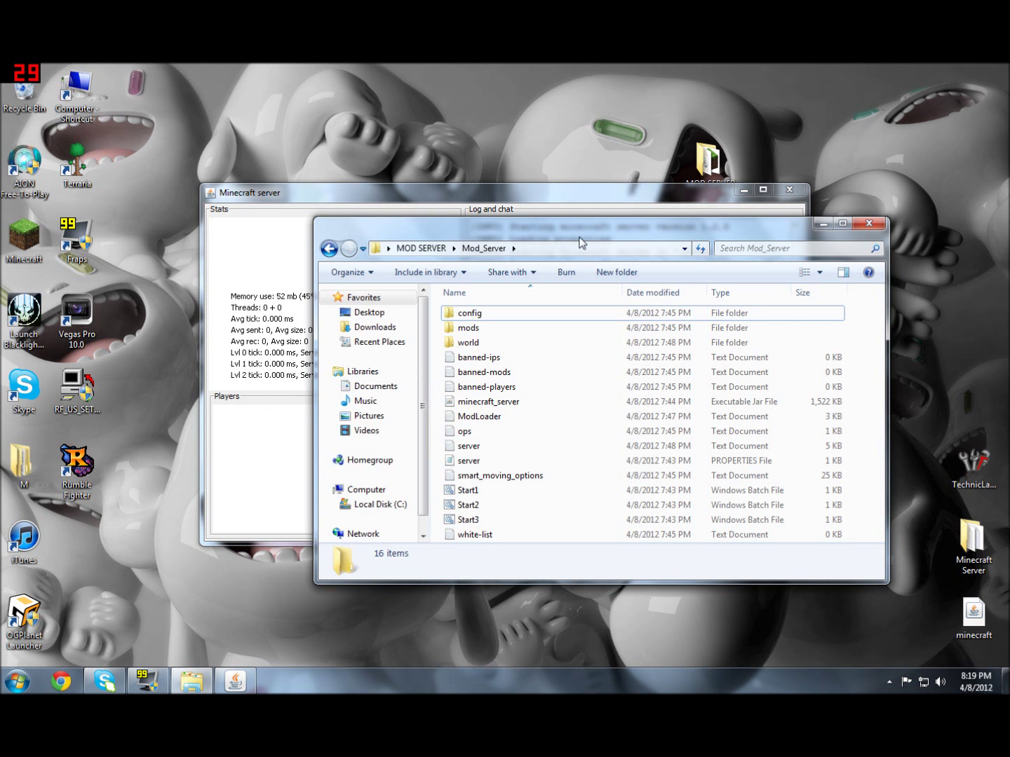
left_click_drag(577, 239, 476, 209)
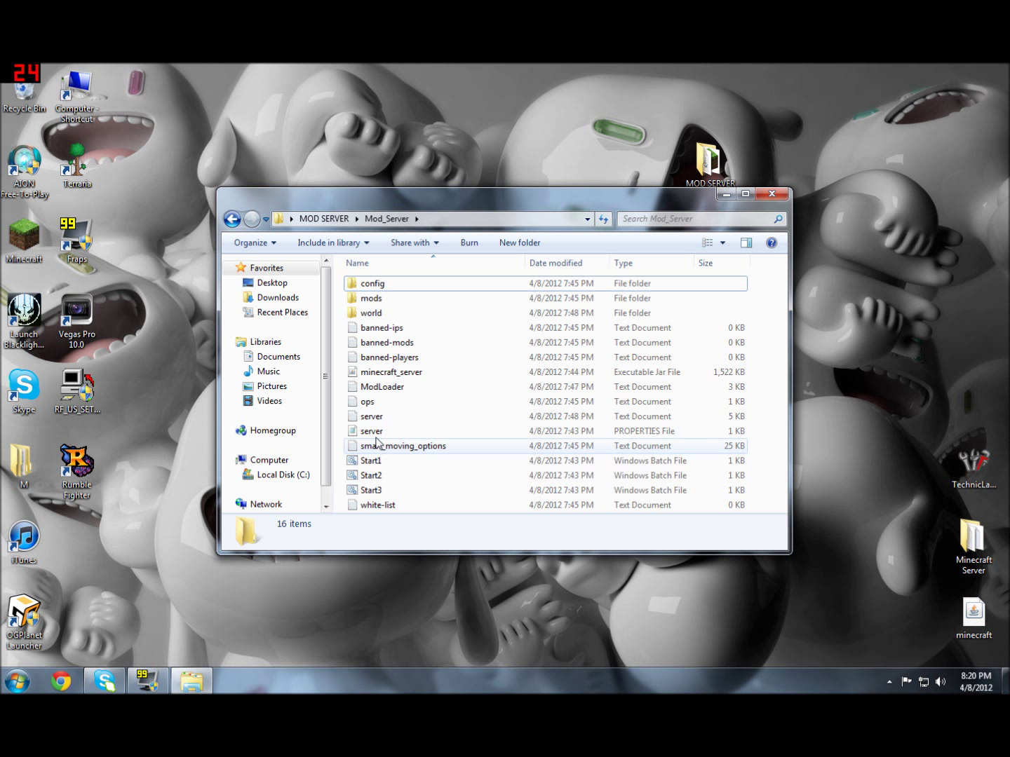
Look over the server properties file, then launch the minecraft_server jar.
double_click(372, 432)
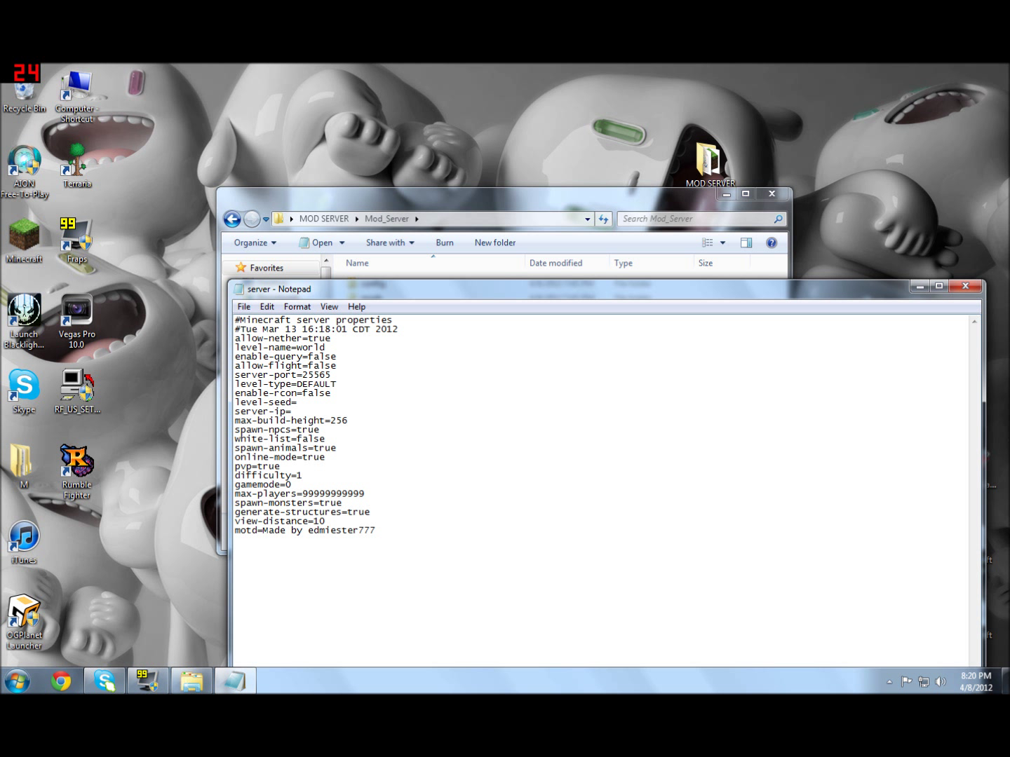
left_click(976, 289)
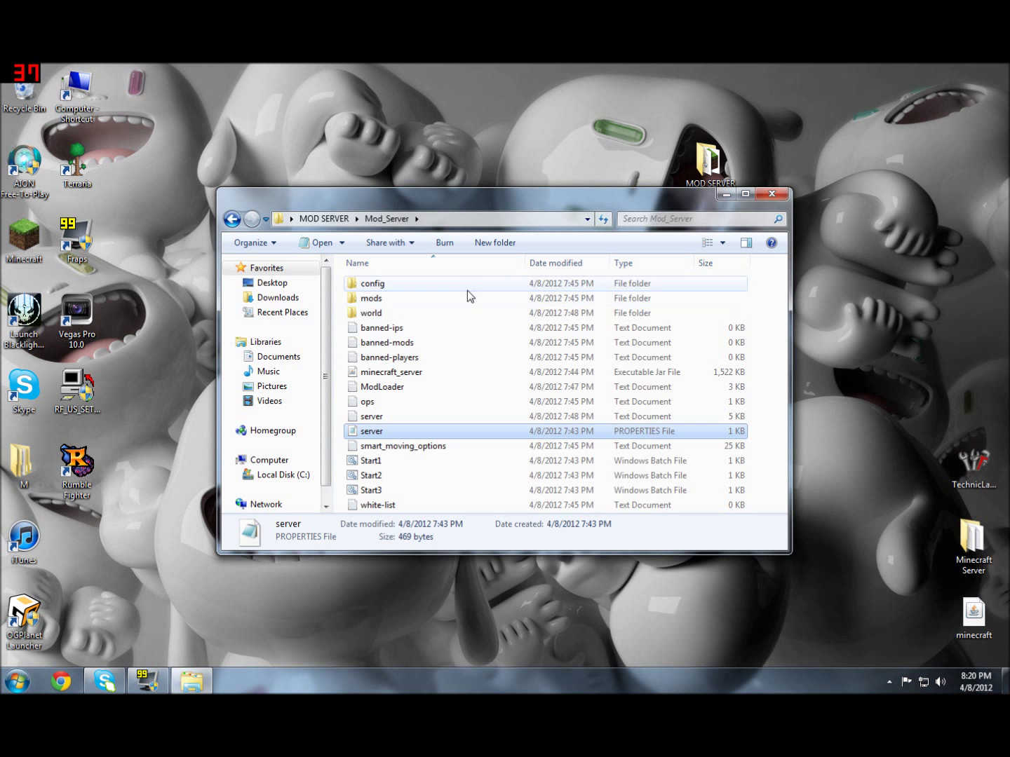
left_click(384, 376)
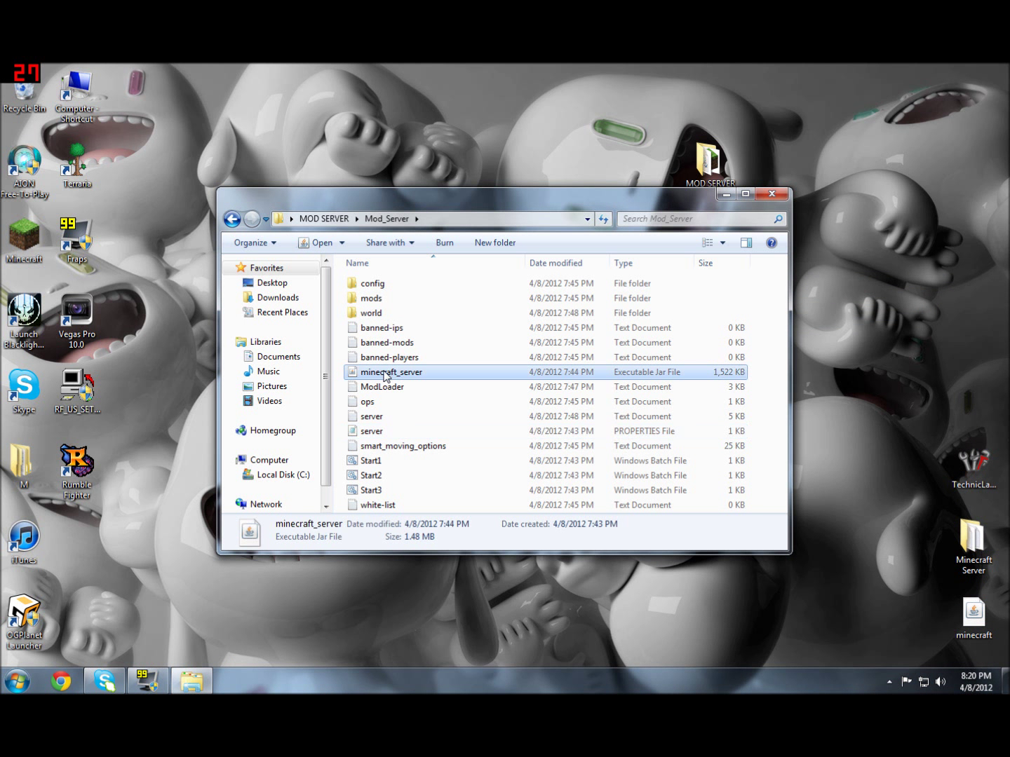
double_click(384, 376)
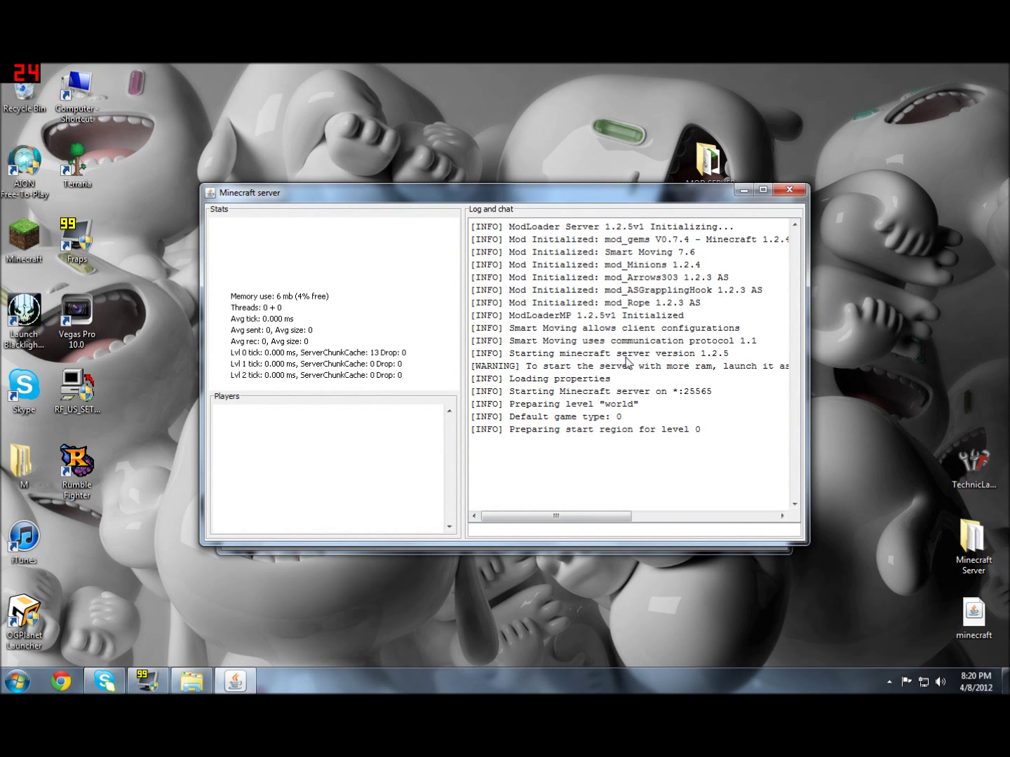
Move the server console aside and close the Mod_Server folder while the server finishes starting.
mouse_move(581, 197)
left_mouse_down()
mouse_move(935, 291)
mouse_move(813, 420)
mouse_move(703, 258)
mouse_move(903, 303)
mouse_move(487, 302)
mouse_move(491, 231)
mouse_move(586, 220)
left_mouse_up()
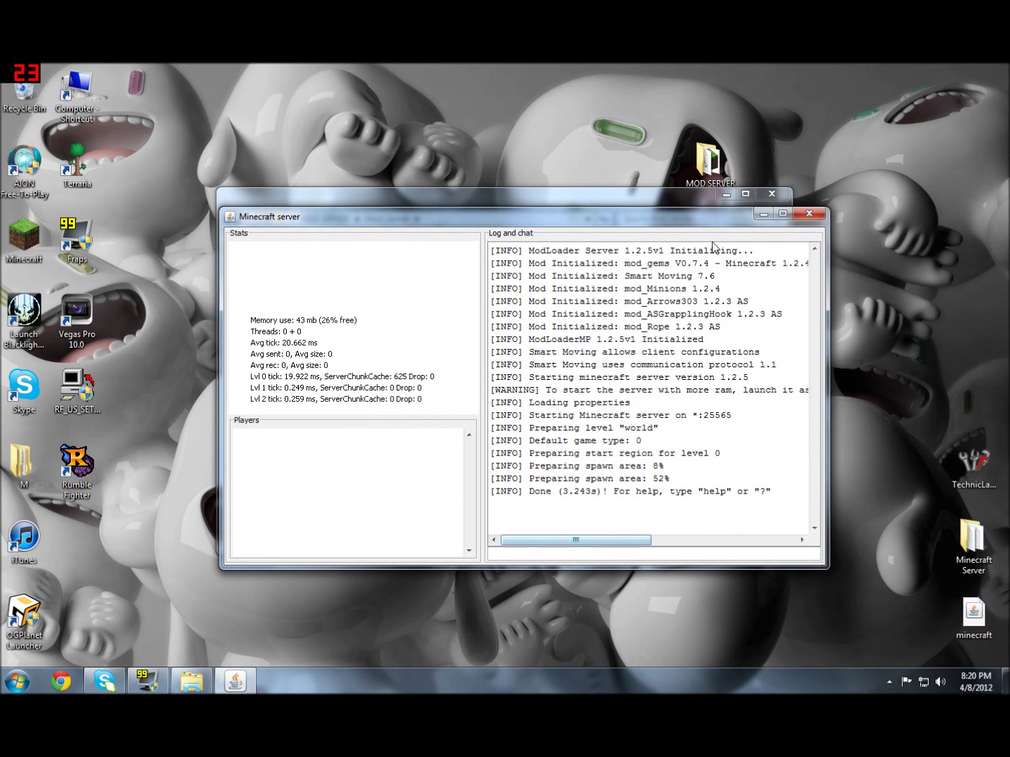
left_click_drag(713, 248, 730, 280)
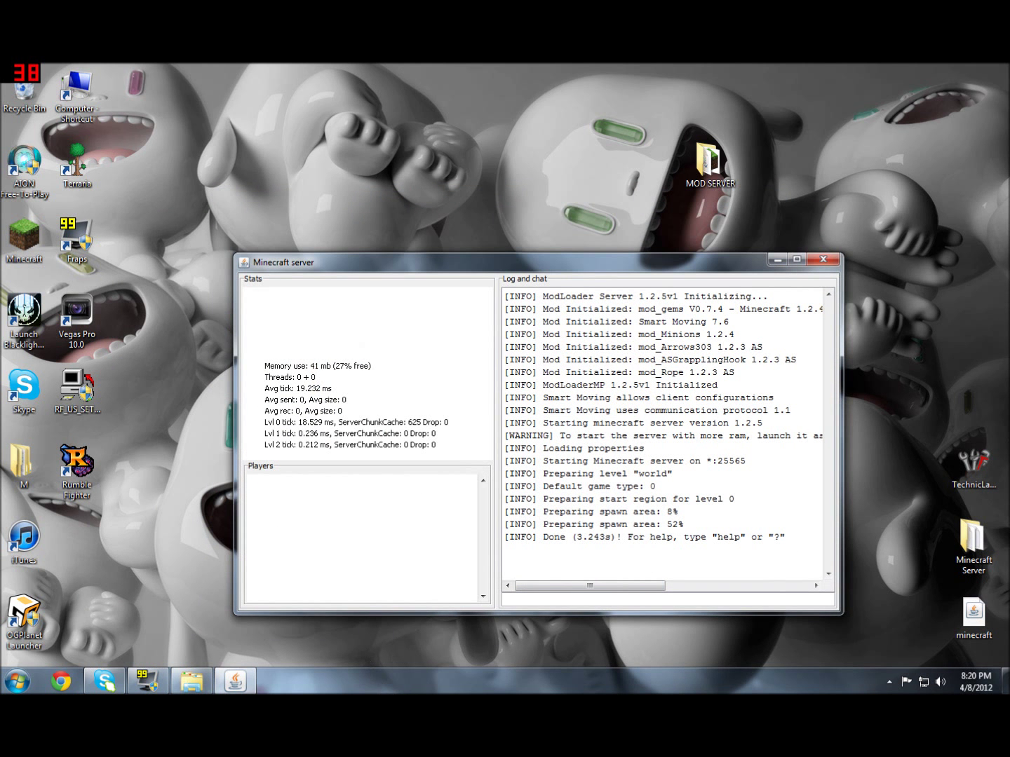
left_click(192, 680)
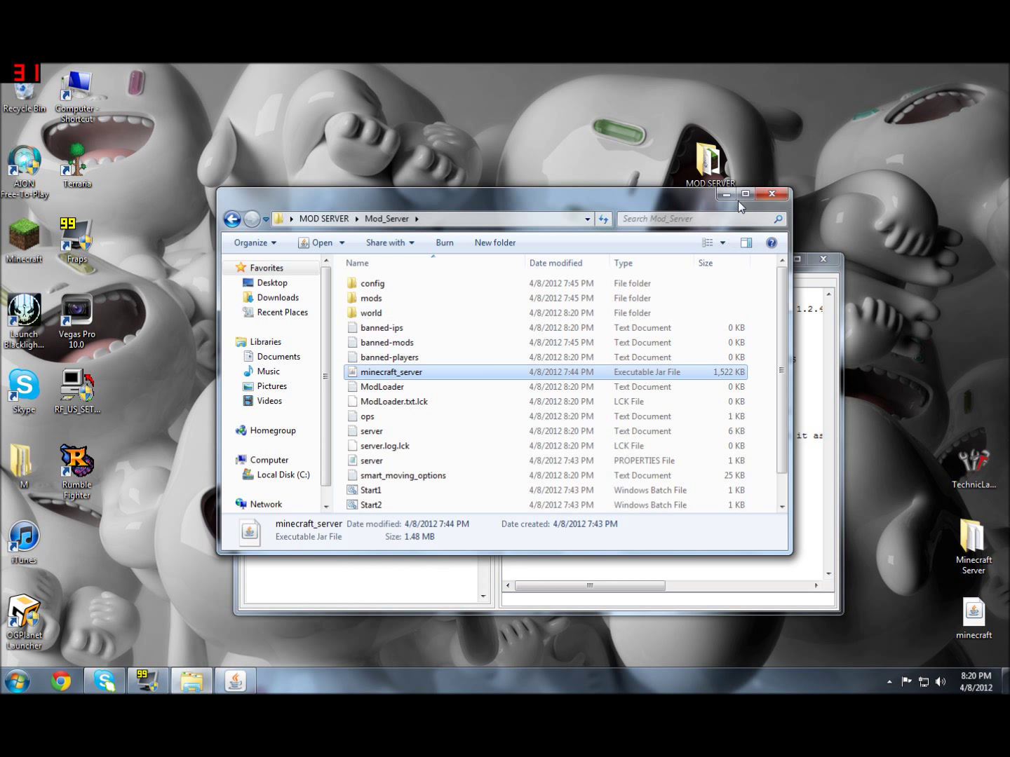
left_click(771, 195)
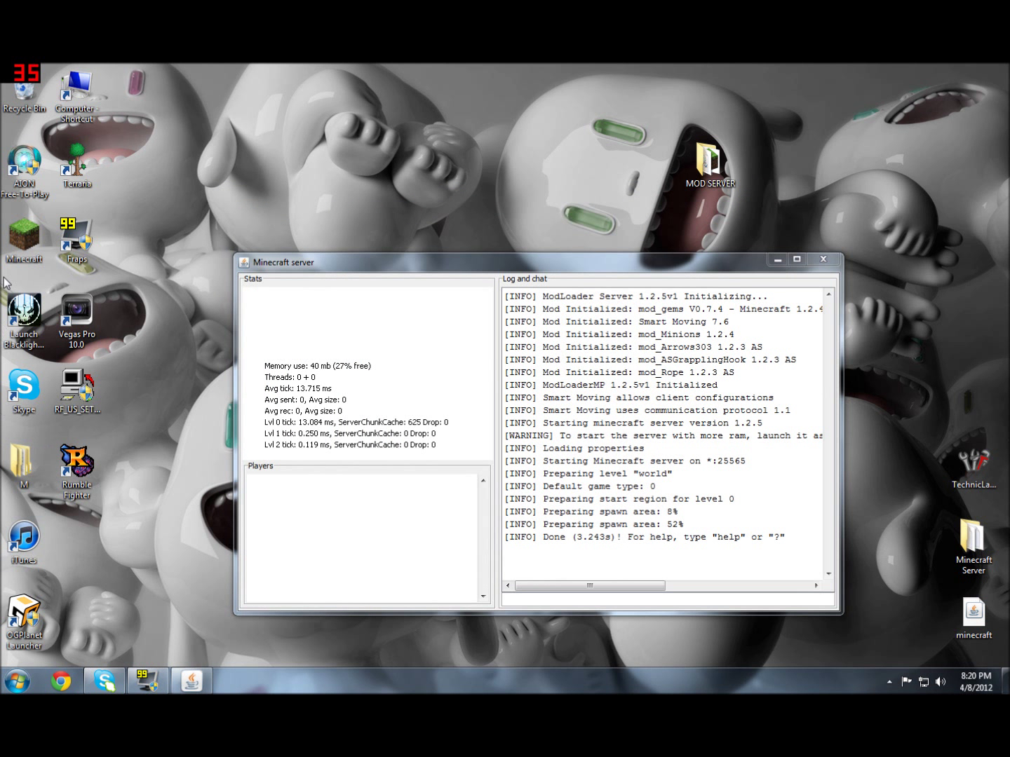
Launch Minecraft, log in, and join the localhost server MINE from the multiplayer list.
double_click(23, 242)
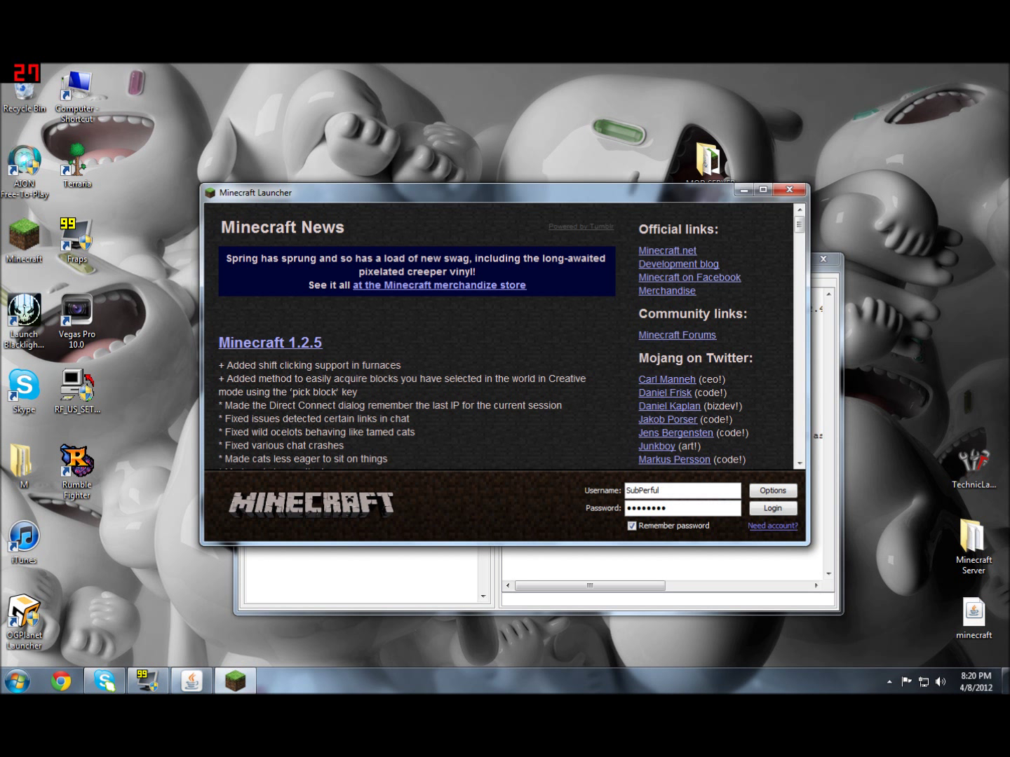
left_click(773, 510)
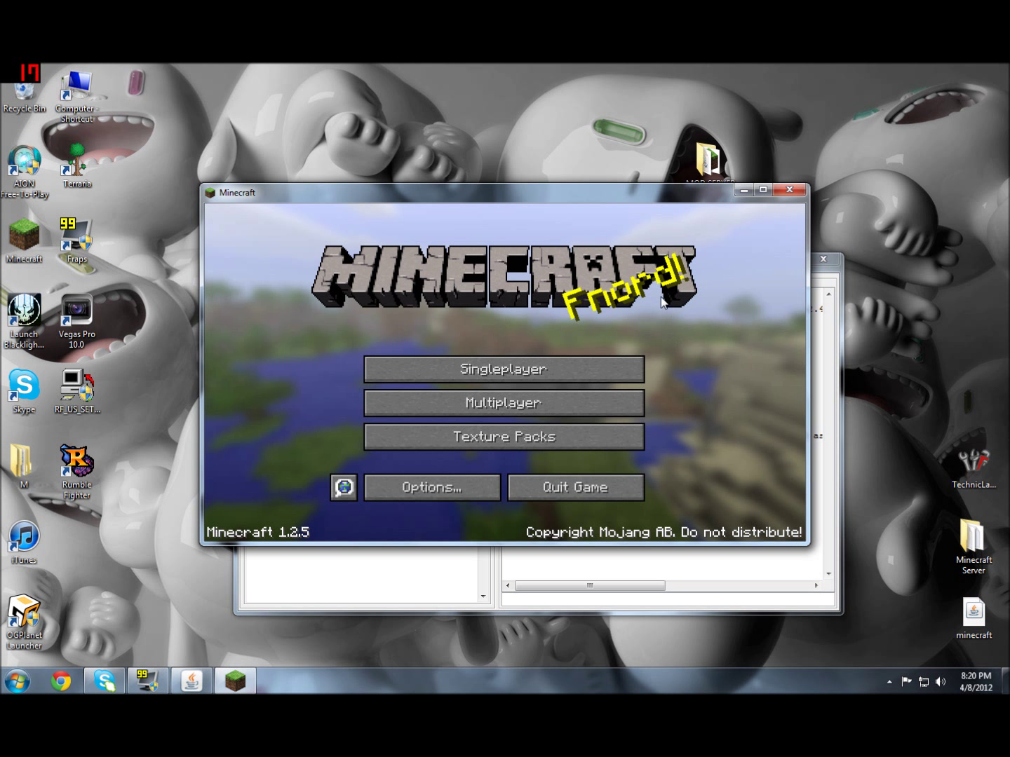
left_click(495, 401)
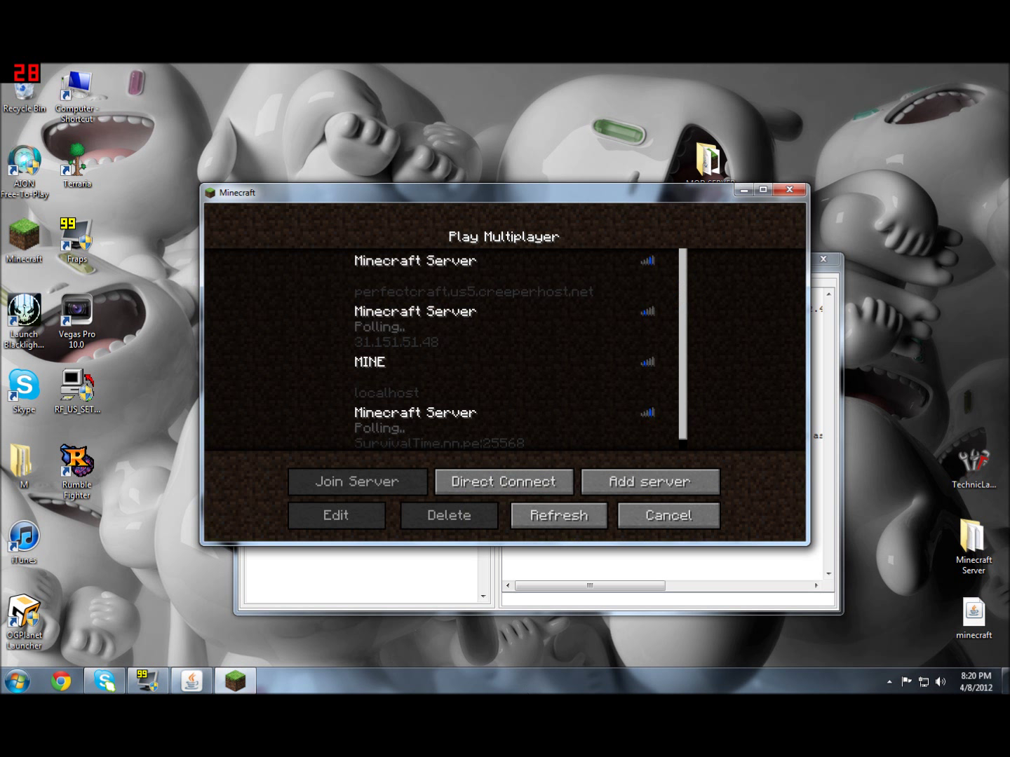
left_click(372, 383)
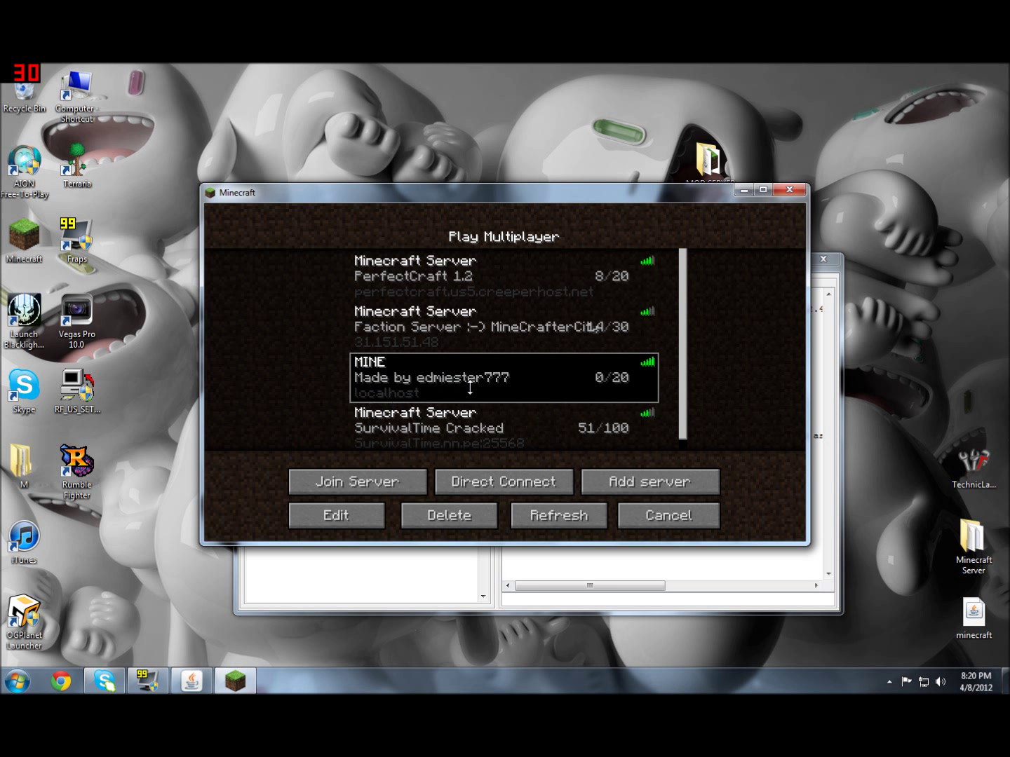
double_click(407, 387)
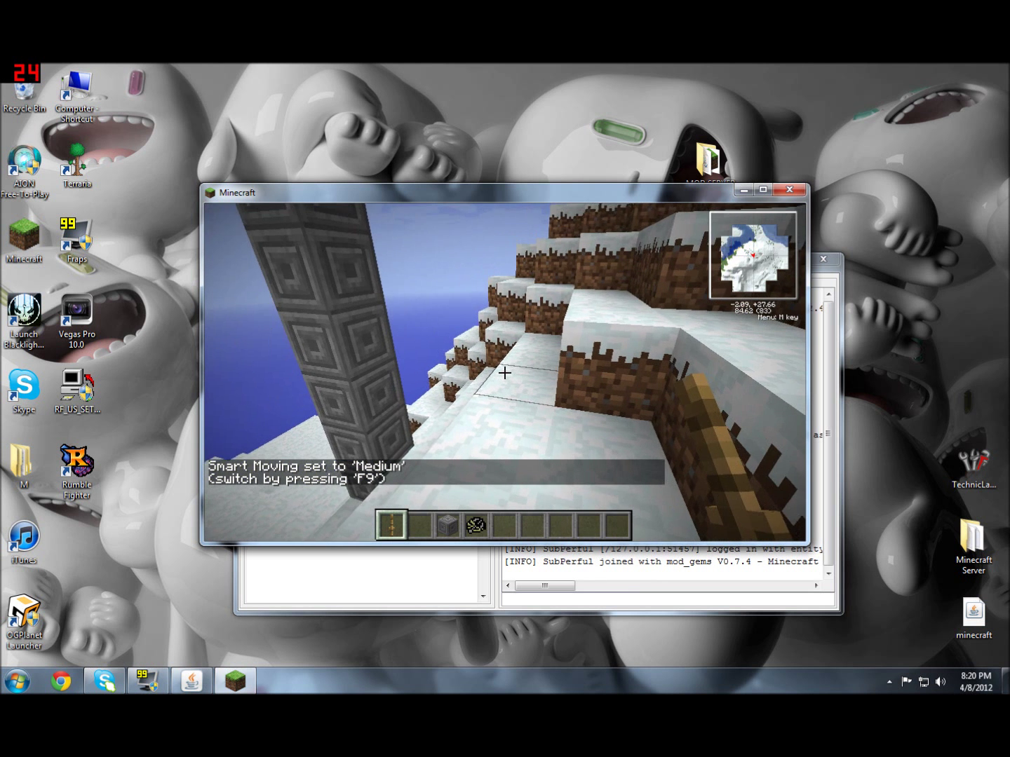
In Item Selection, clear the ladder, stone bricks and grappling hook from the hotbar.
key("e")
left_click(402, 495)
left_click(453, 496)
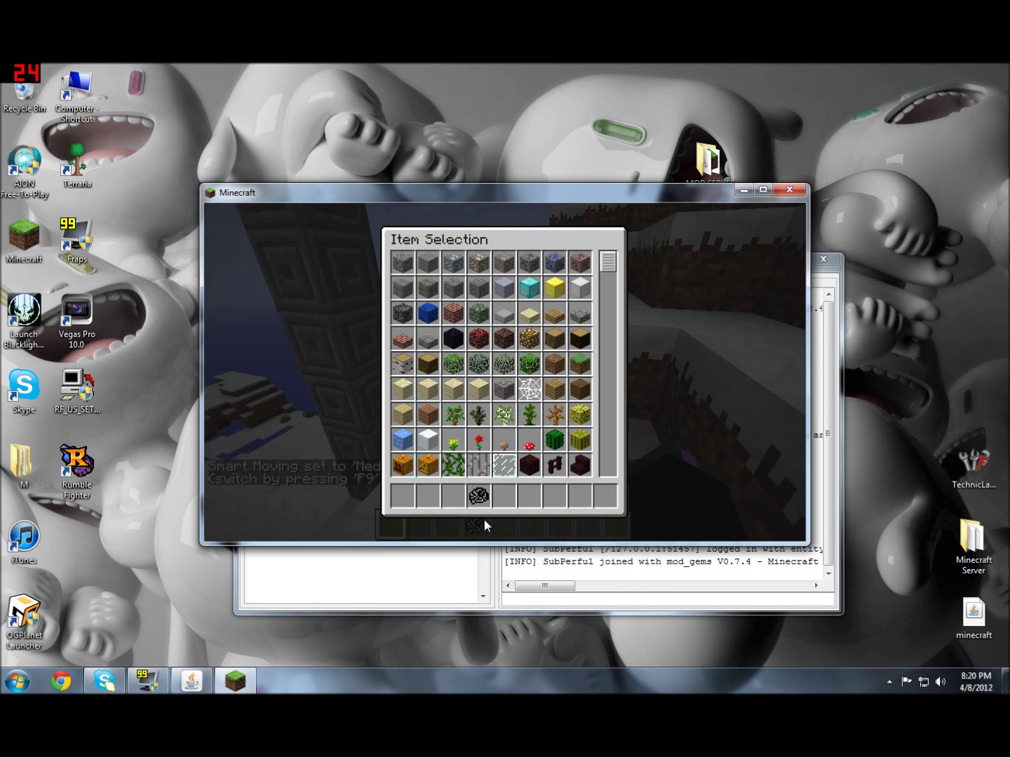
left_click(479, 496)
Scroll through the mod items like gem tools and lightsabers, then disconnect from MINE.
scroll(503, 400, "down", 5)
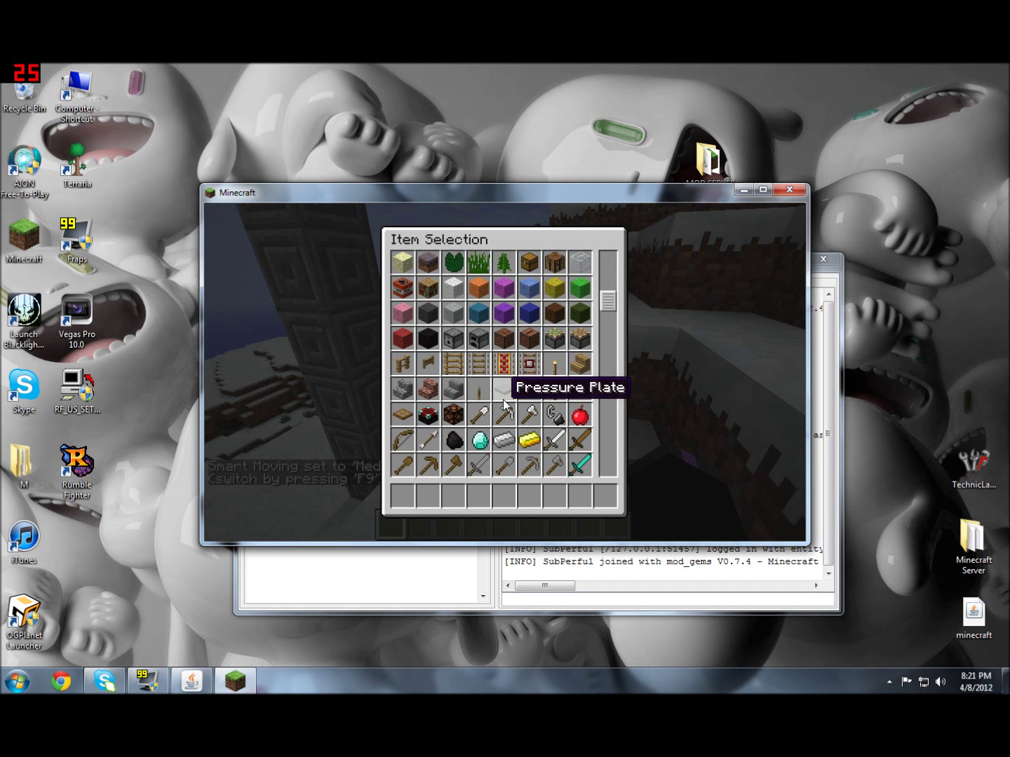
scroll(500, 407, "down", 10)
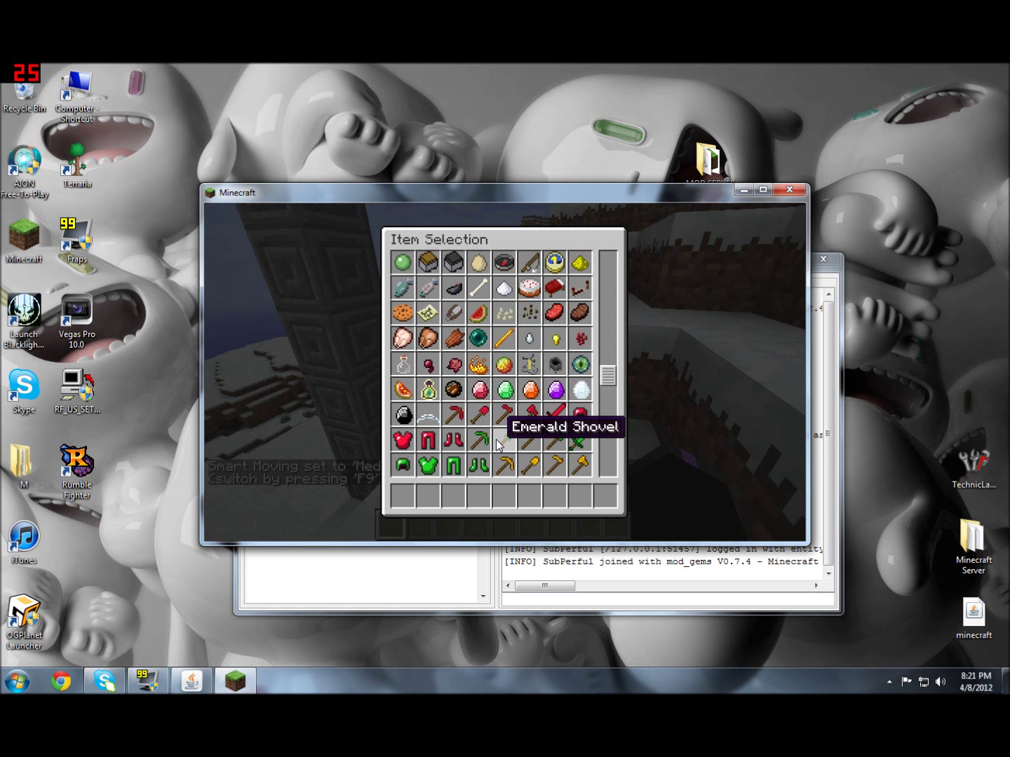
scroll(501, 435, "down", 6)
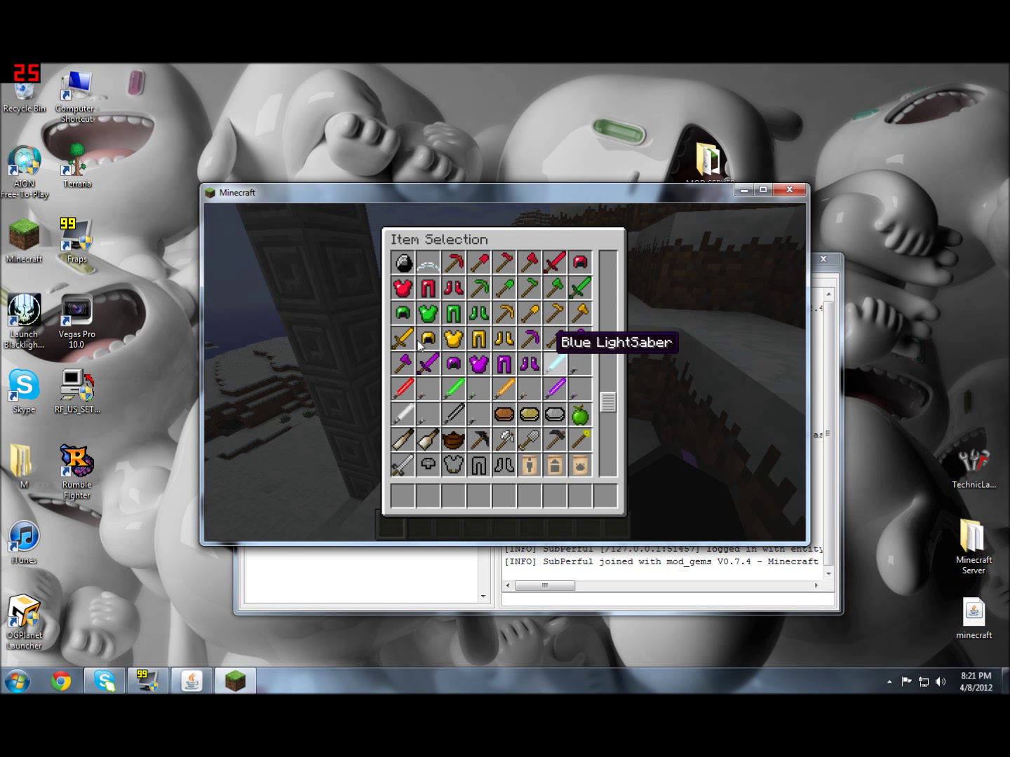
scroll(539, 442, "down", 2)
scroll(538, 441, "down", 9)
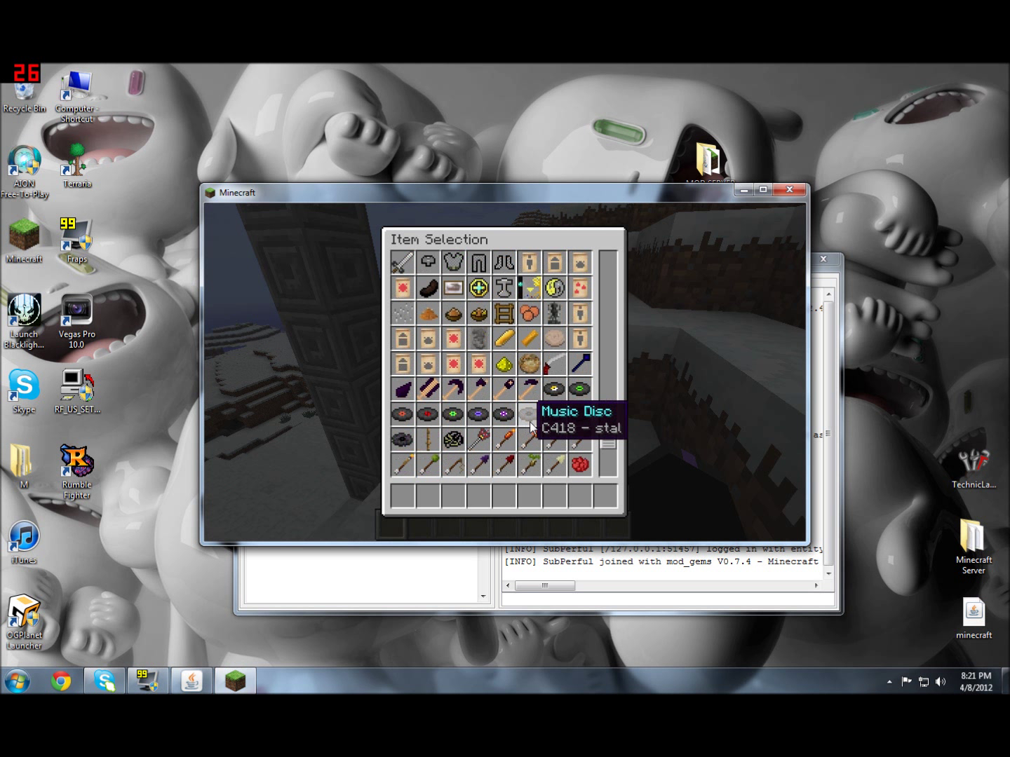
scroll(533, 392, "up", 6)
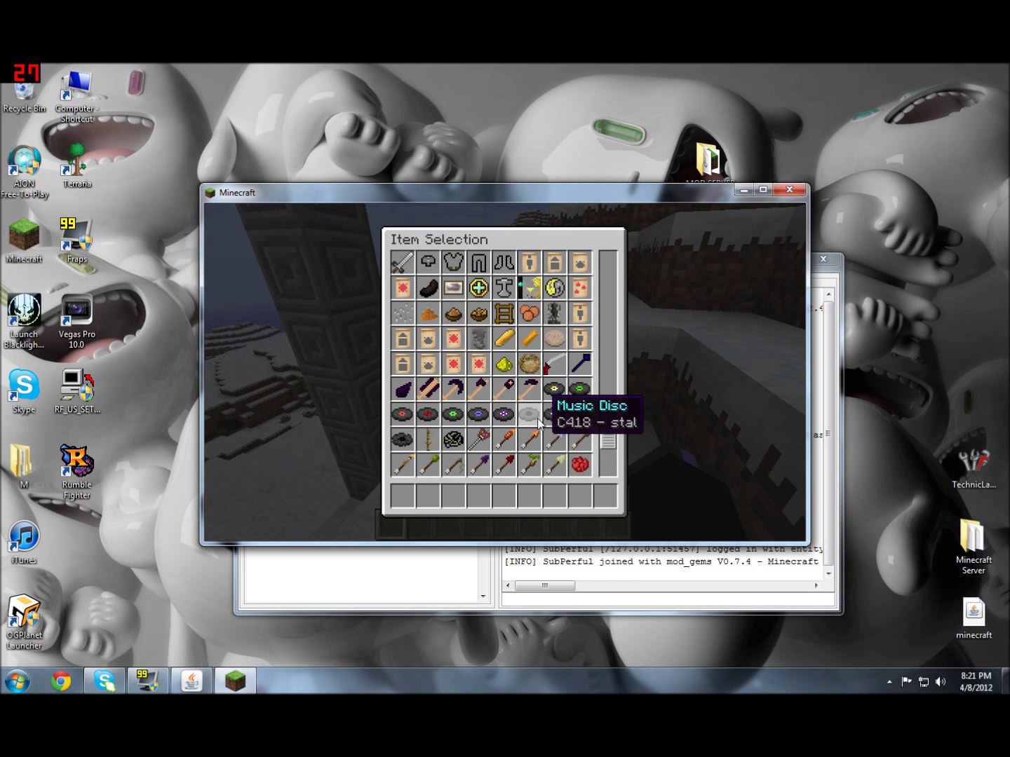
key("Escape")
key("Escape")
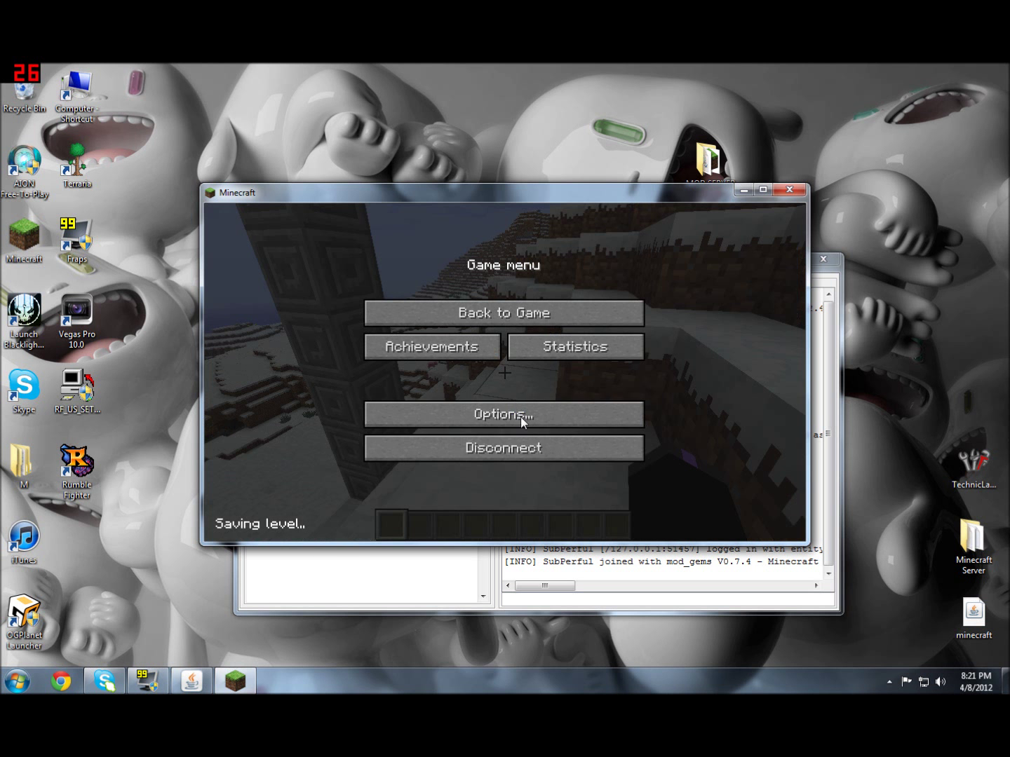
left_click(516, 448)
Load the singleplayer New World save.
left_click(533, 361)
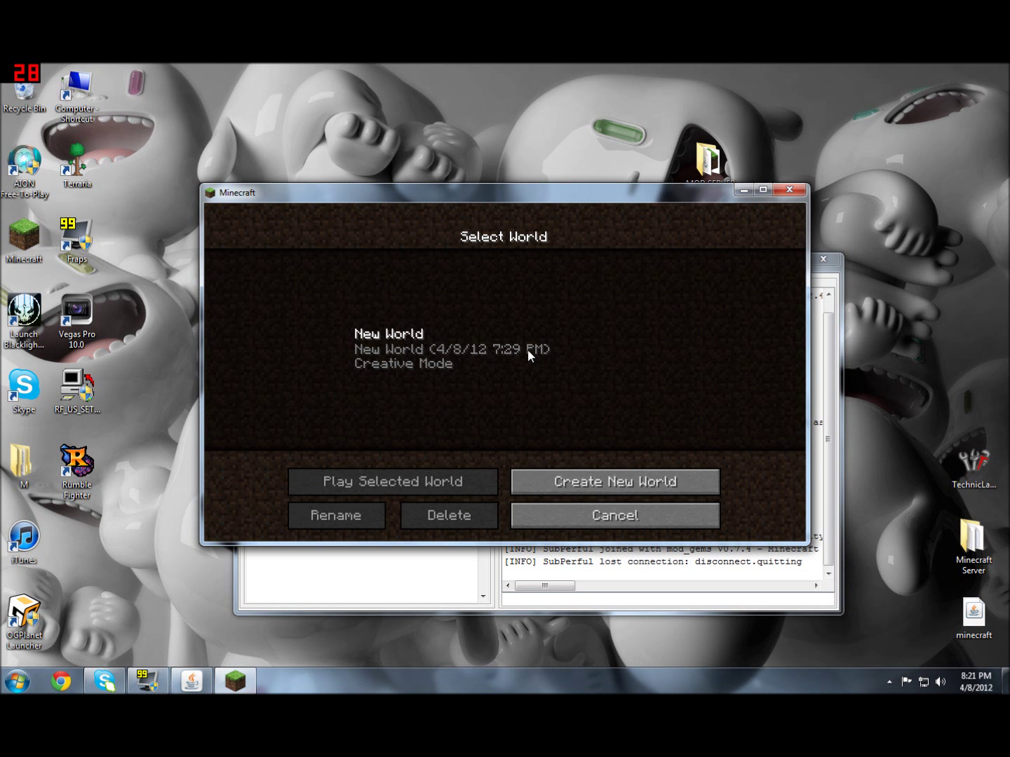
double_click(527, 349)
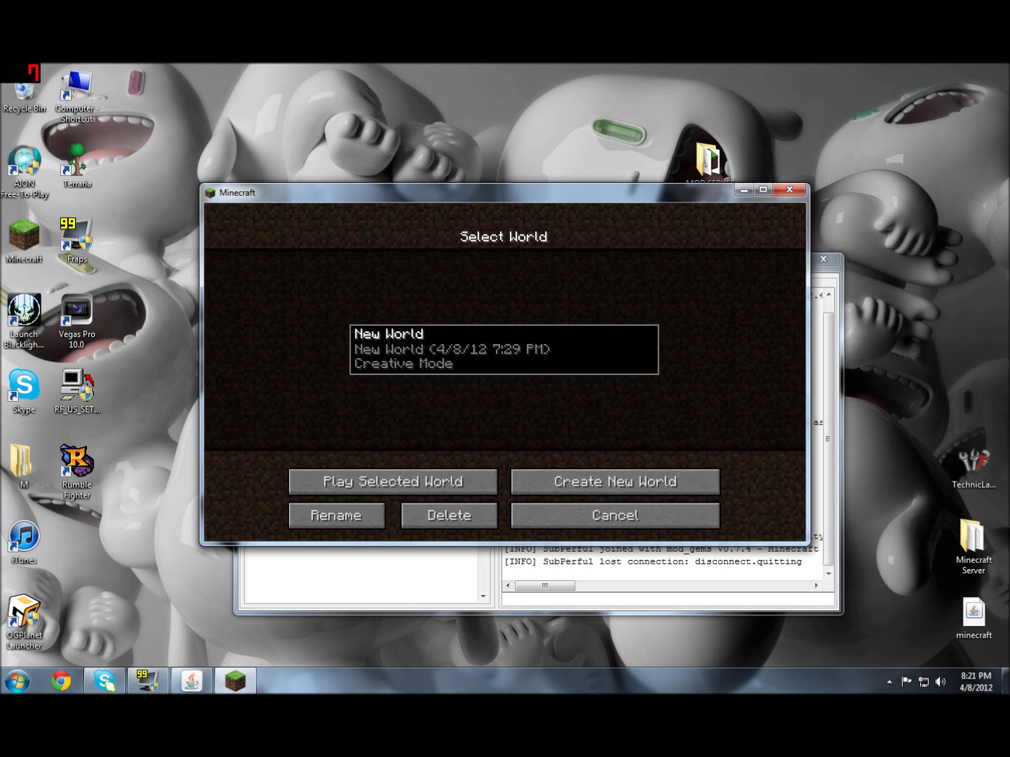
double_click(527, 349)
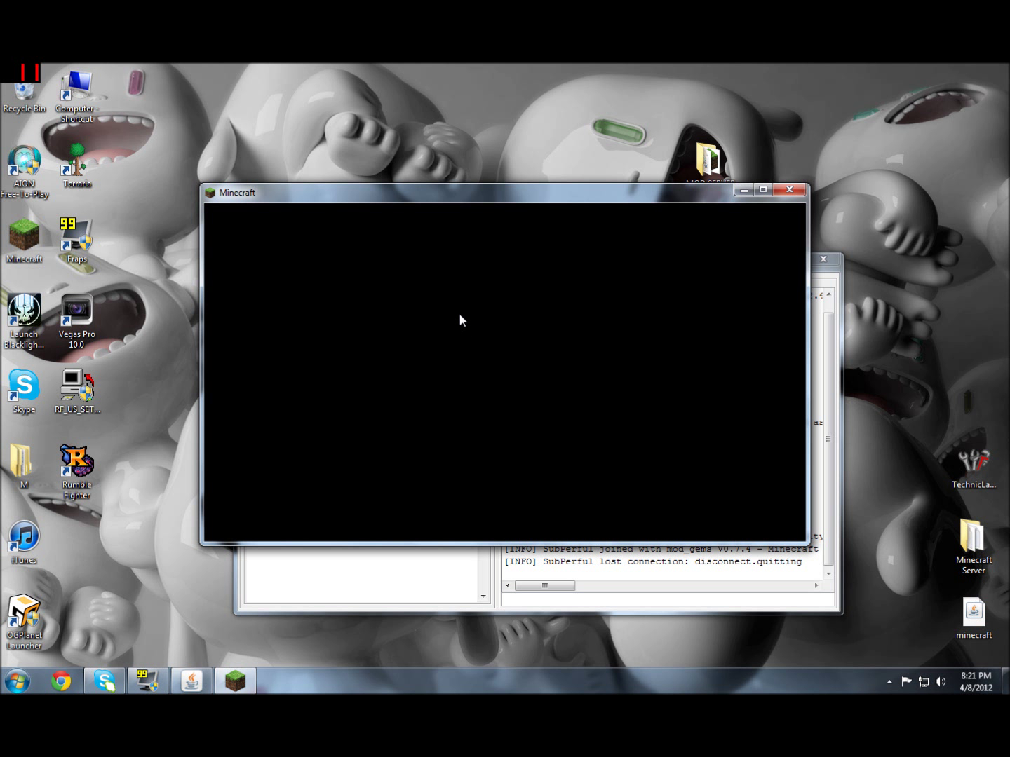
Move the game window aside to reveal the server log, then close Minecraft.
left_click_drag(537, 199, 534, 254)
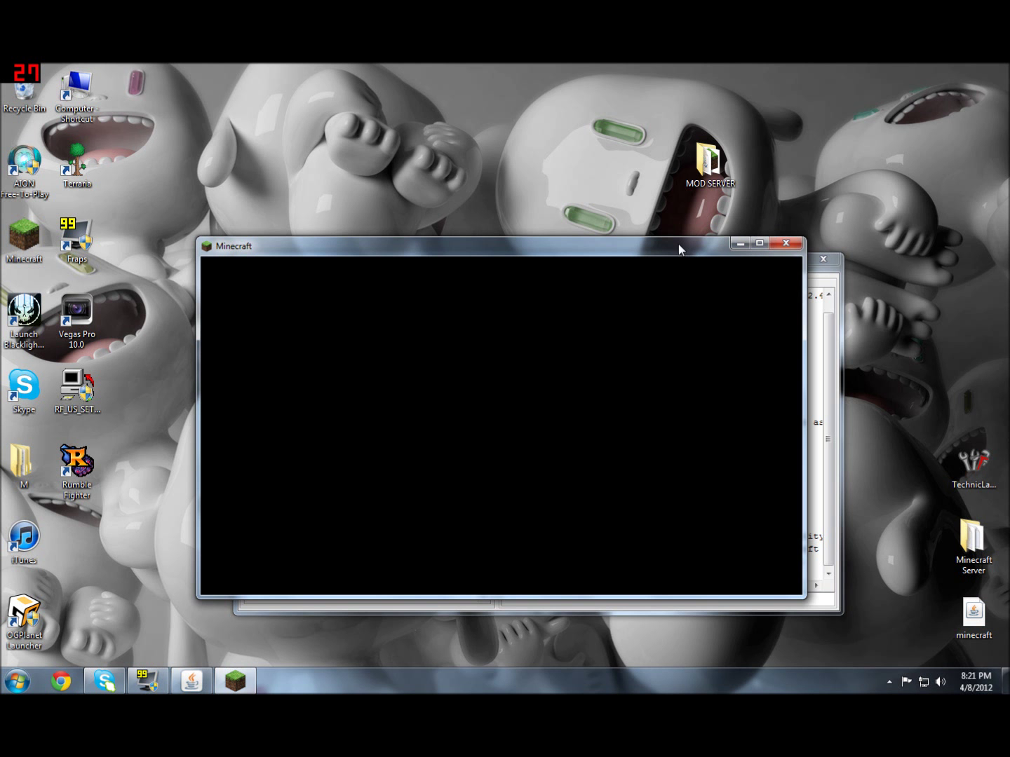
left_click_drag(678, 243, 660, 182)
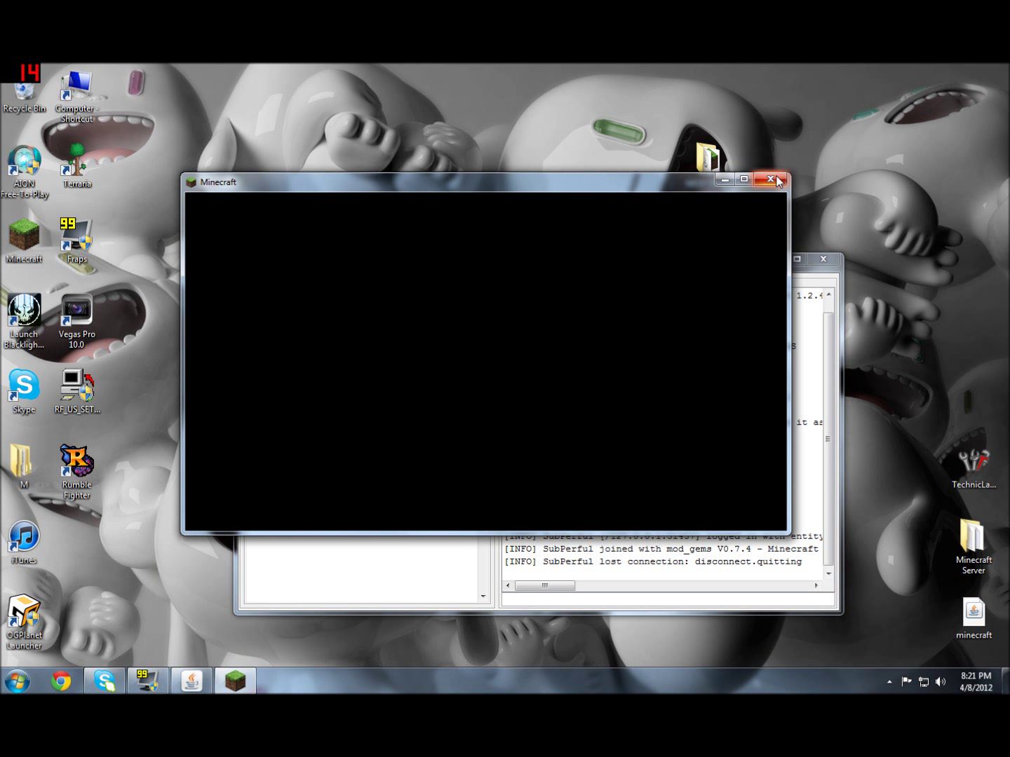
left_click(770, 180)
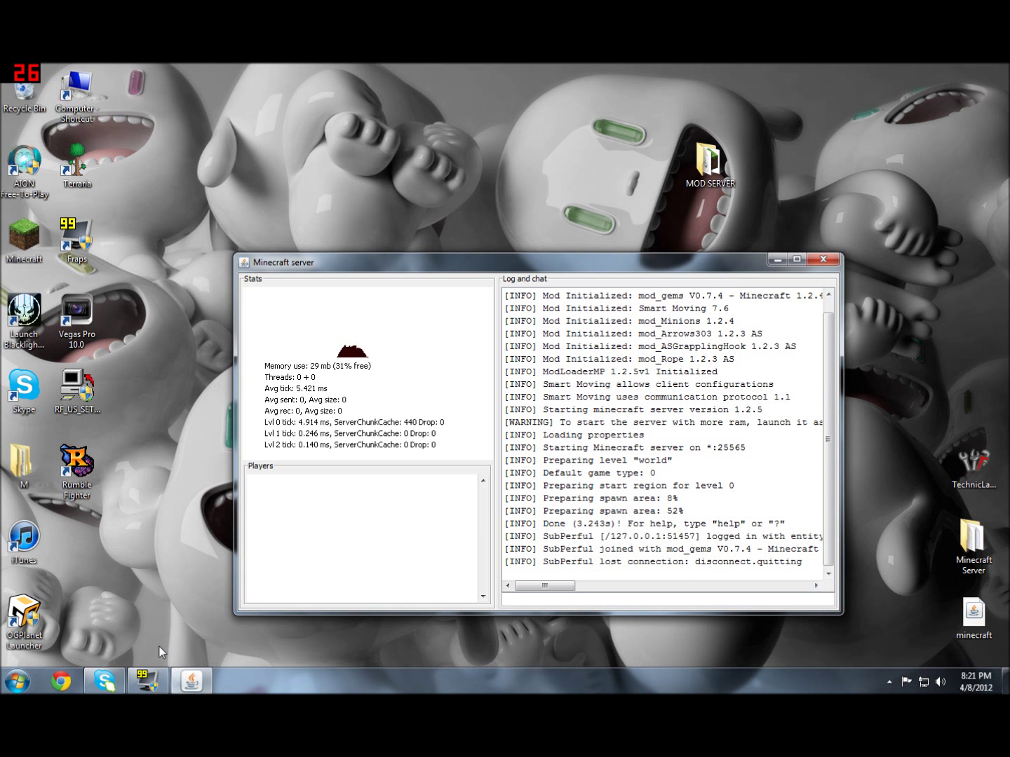
Shut the server down with the 'stop' command and open the MOD SERVER desktop folder.
left_click(597, 597)
type("stop")
key("Return")
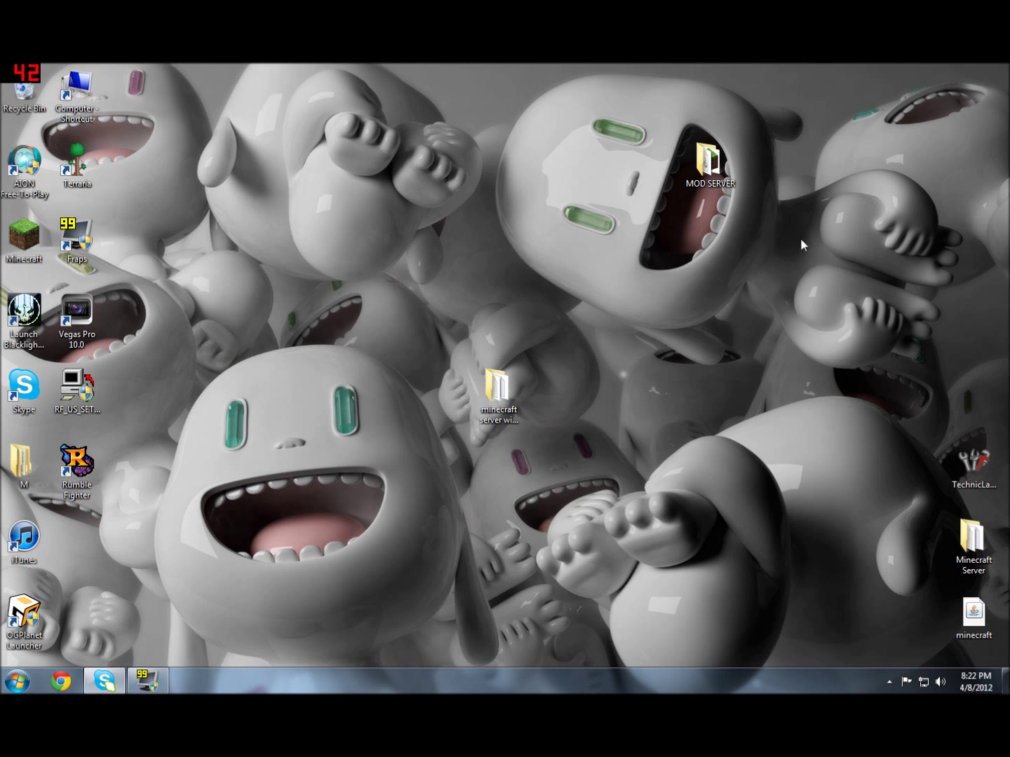
double_click(685, 184)
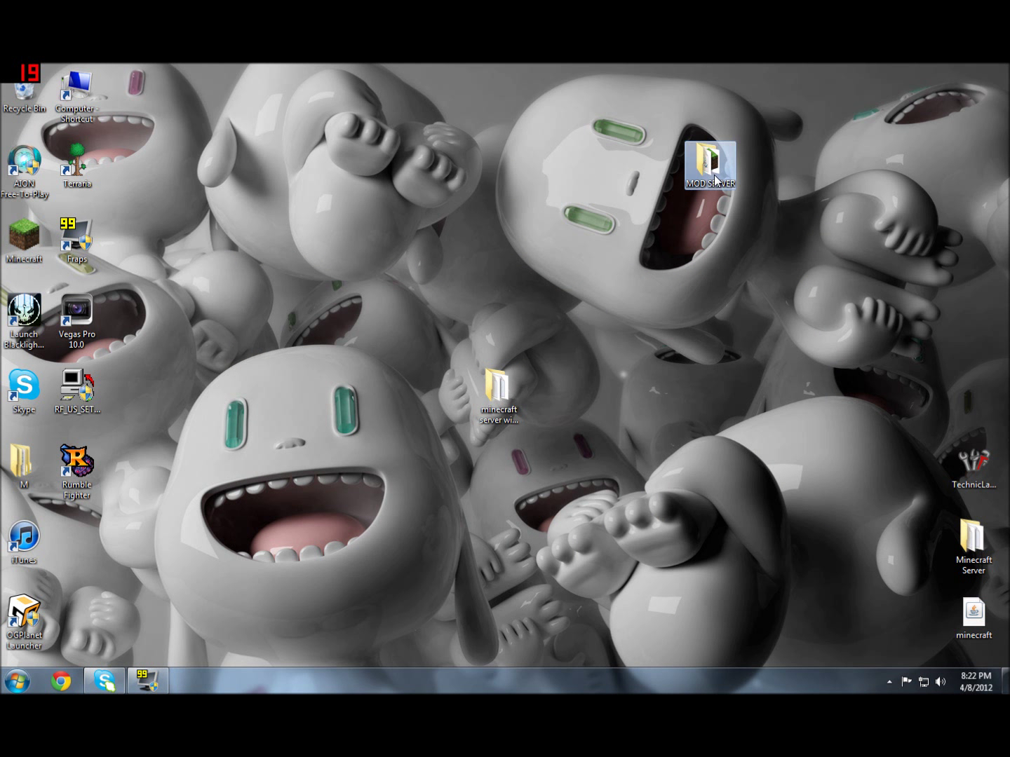